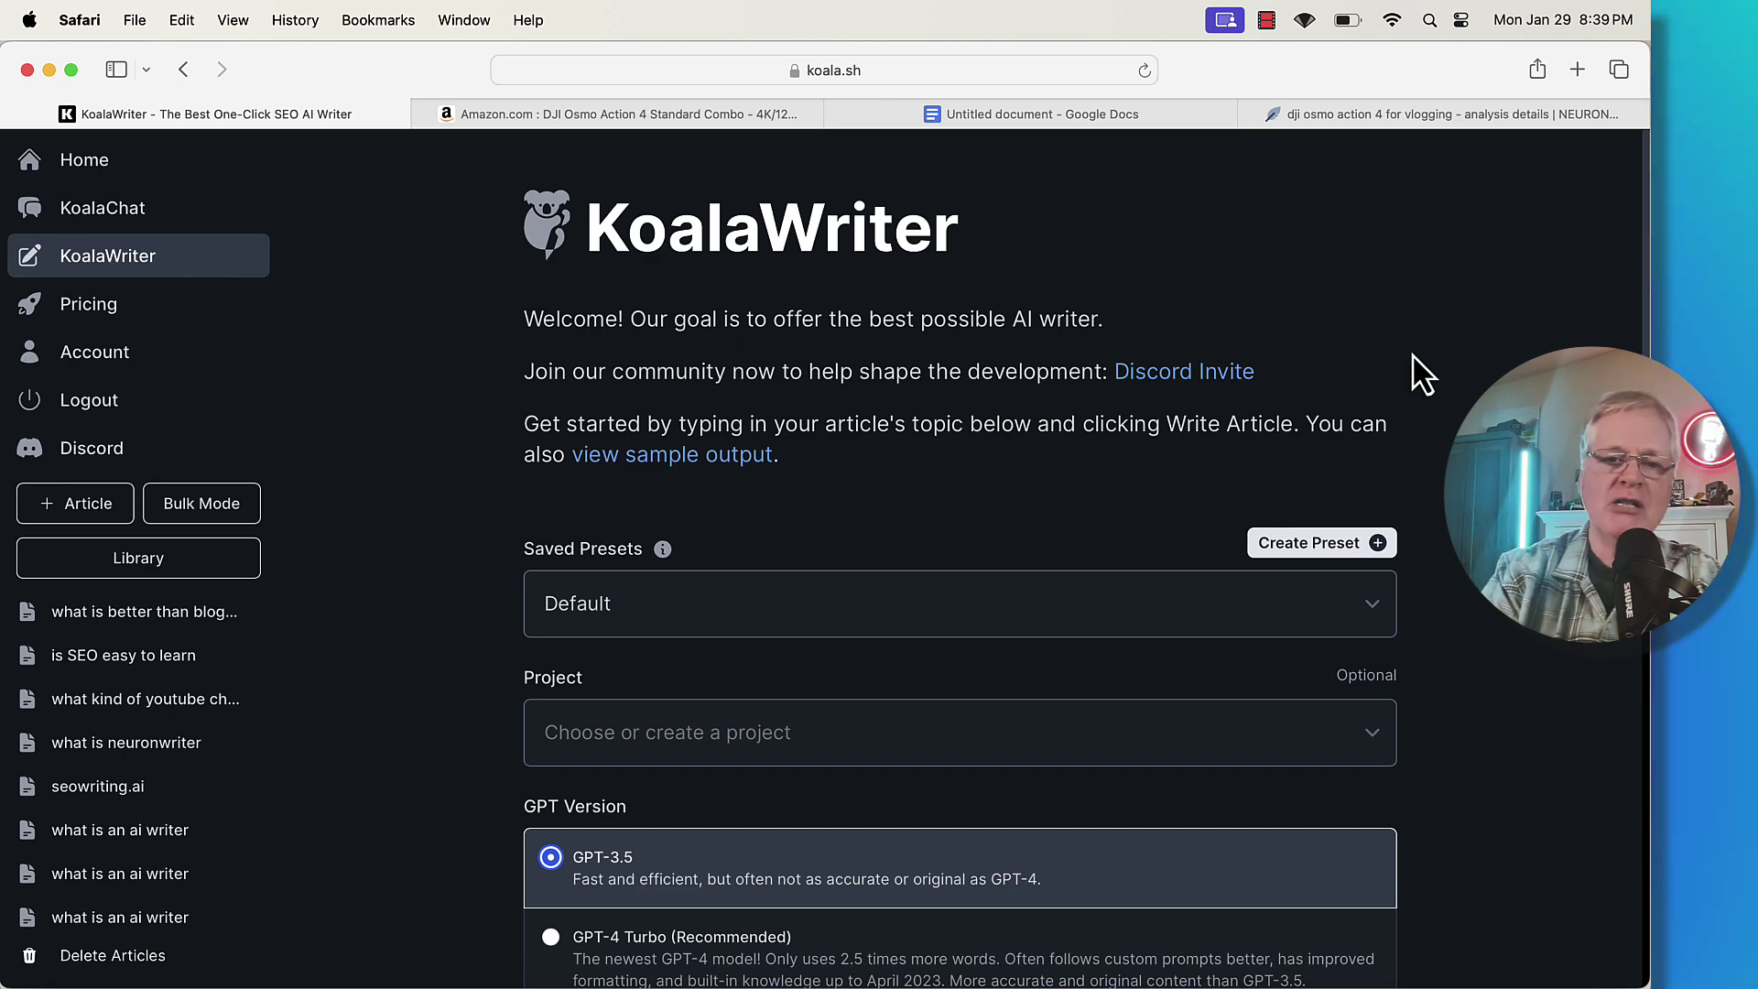
# Select GPT-4 Turbo as the model and Amazon Single Product Review as the article type
pyautogui.scroll(-2, 1007, 367)
pyautogui.scroll(-8, 1006, 366)
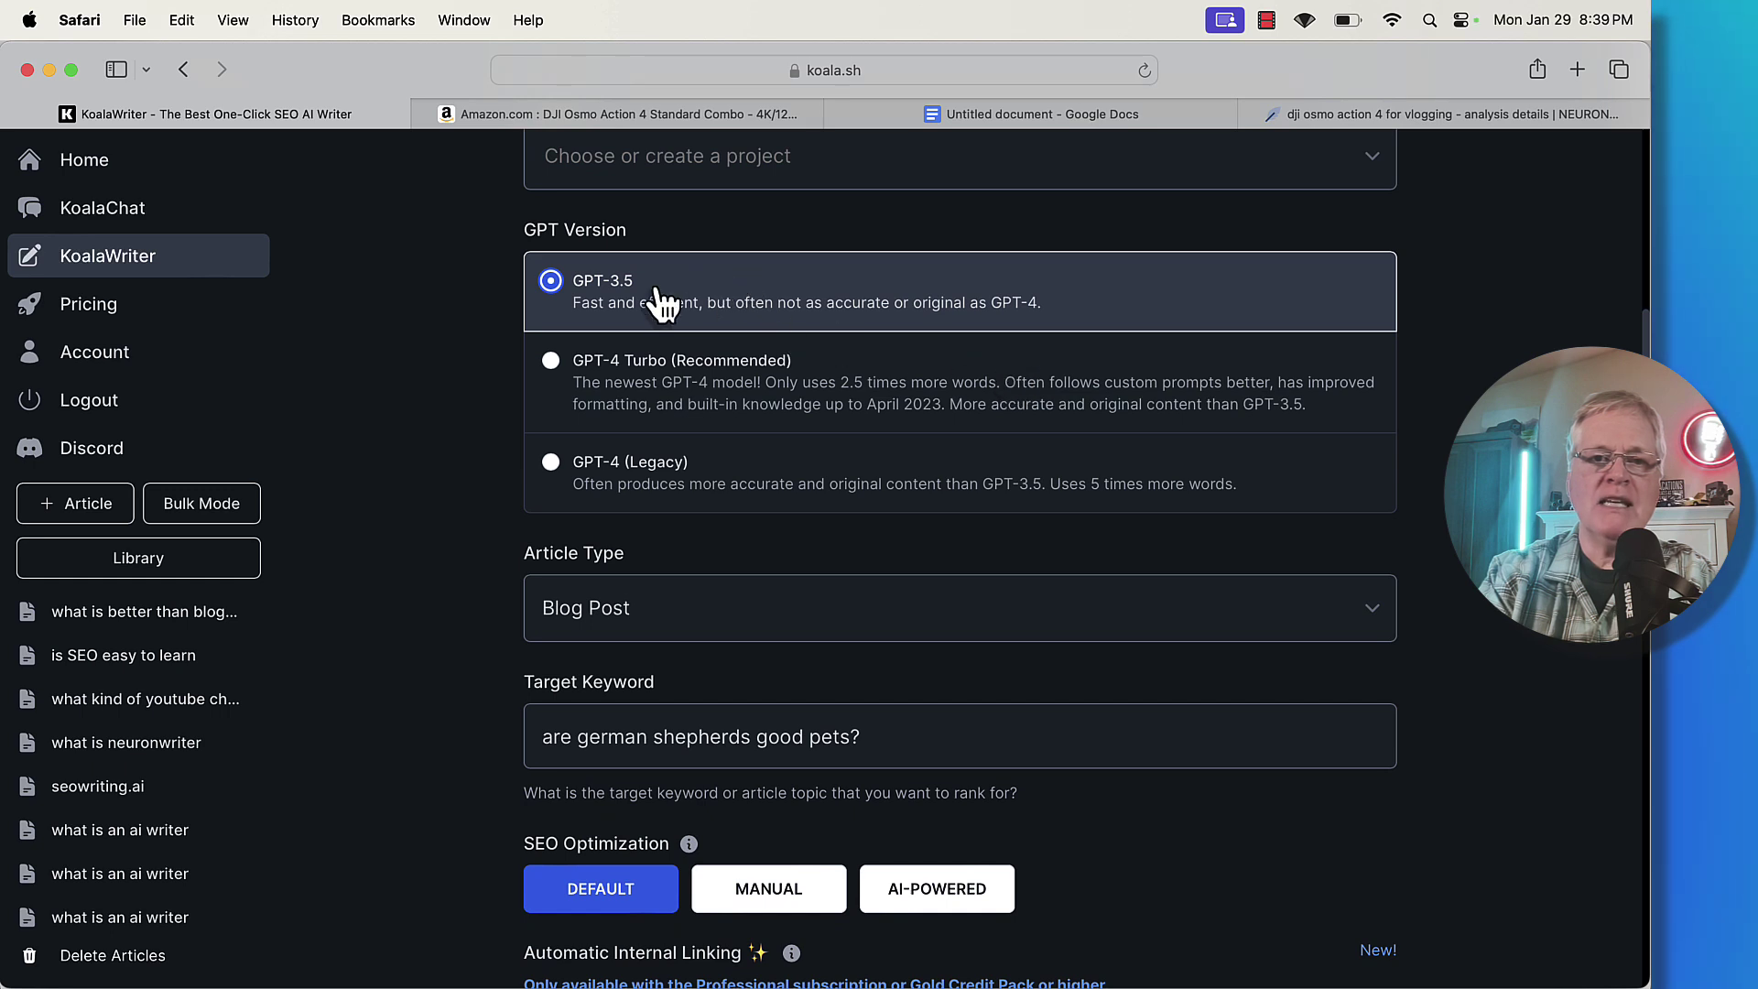
pyautogui.click(552, 363)
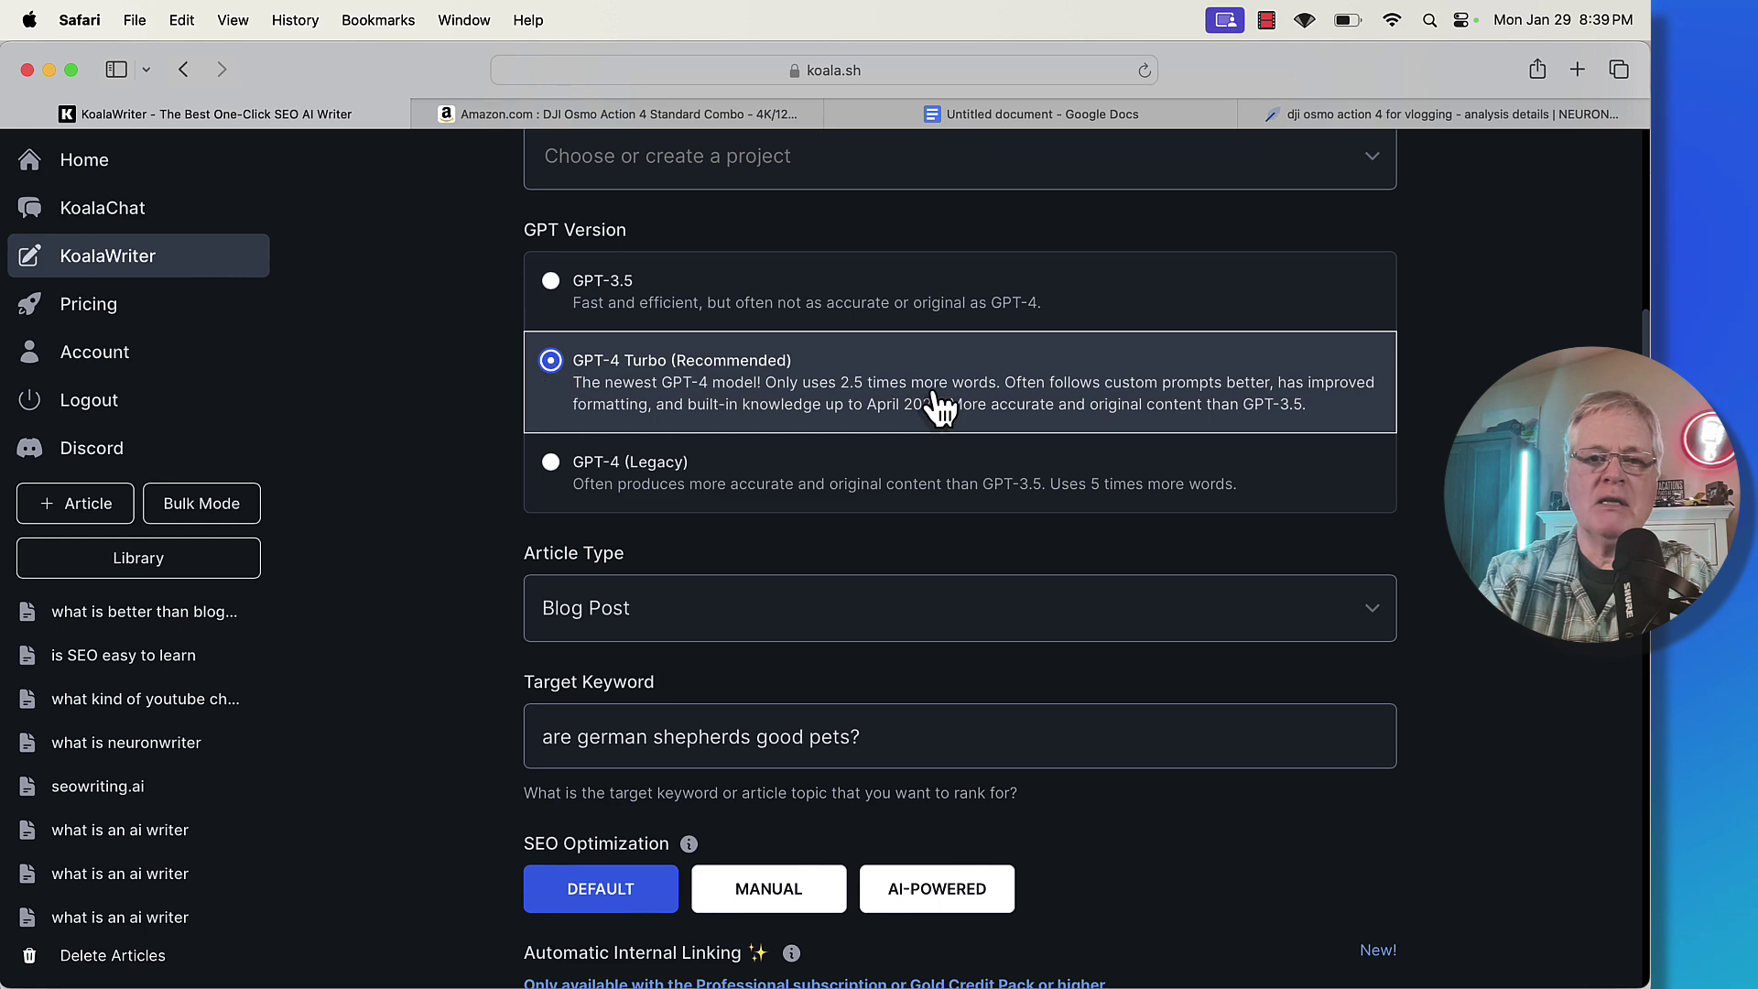
pyautogui.scroll(-5, 1318, 495)
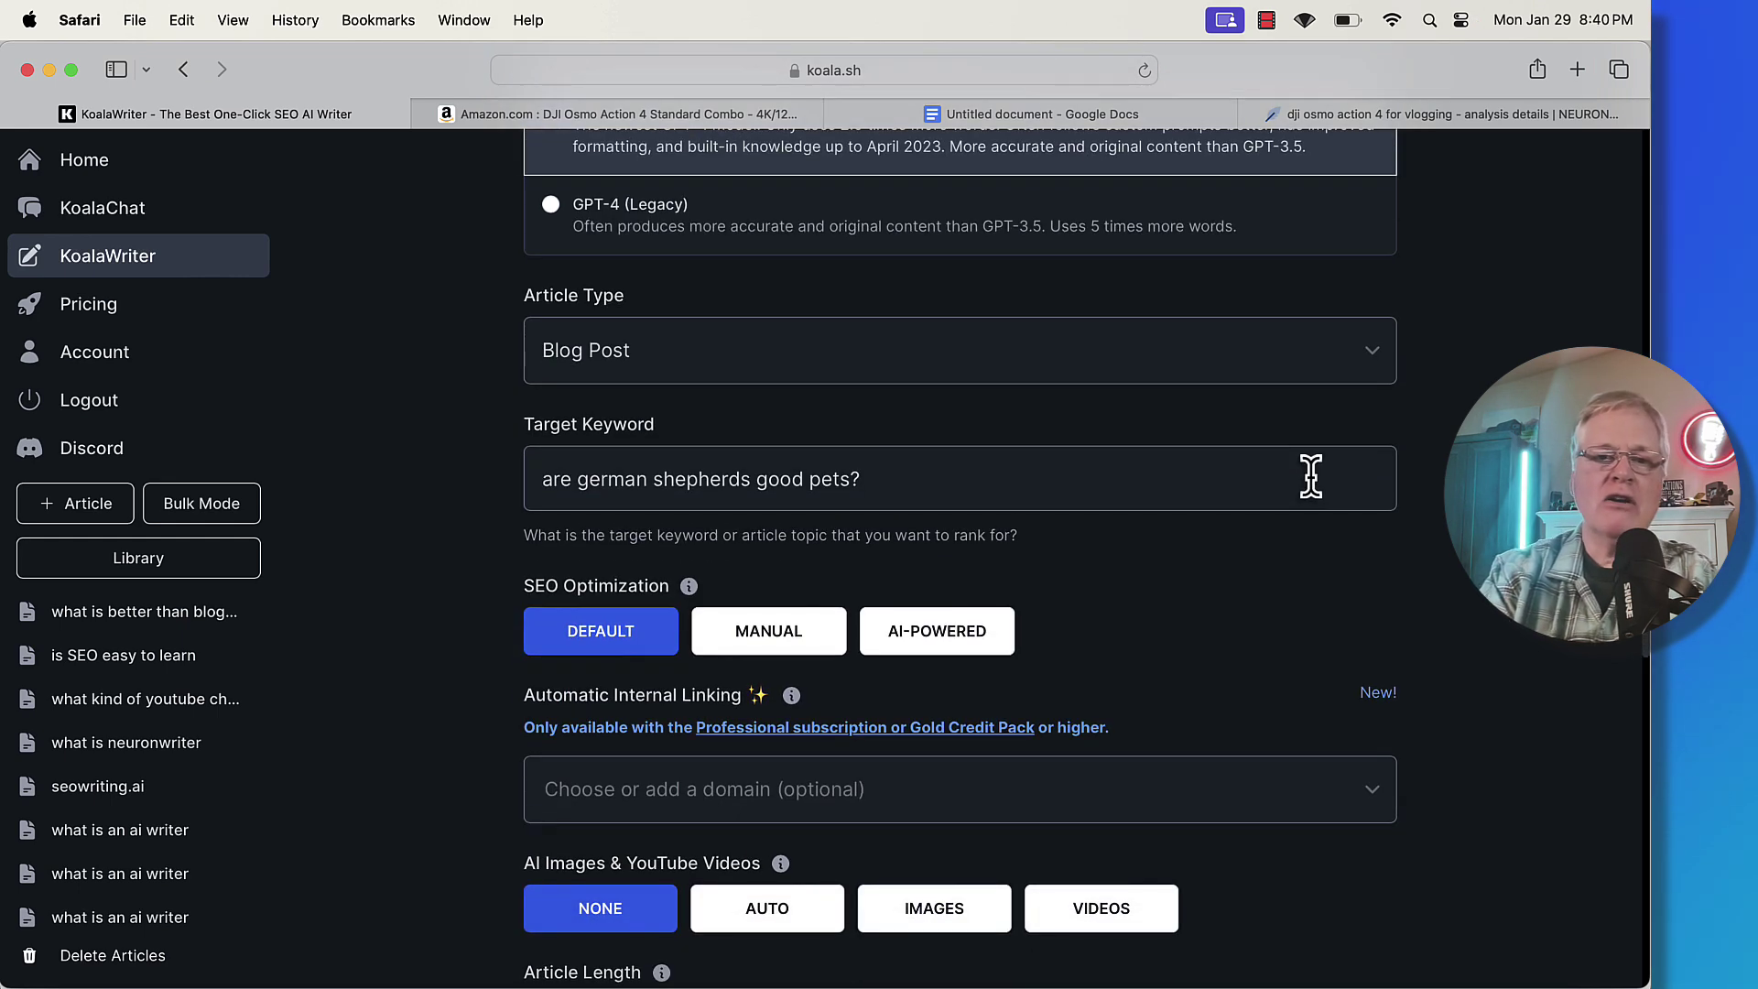
pyautogui.click(1378, 358)
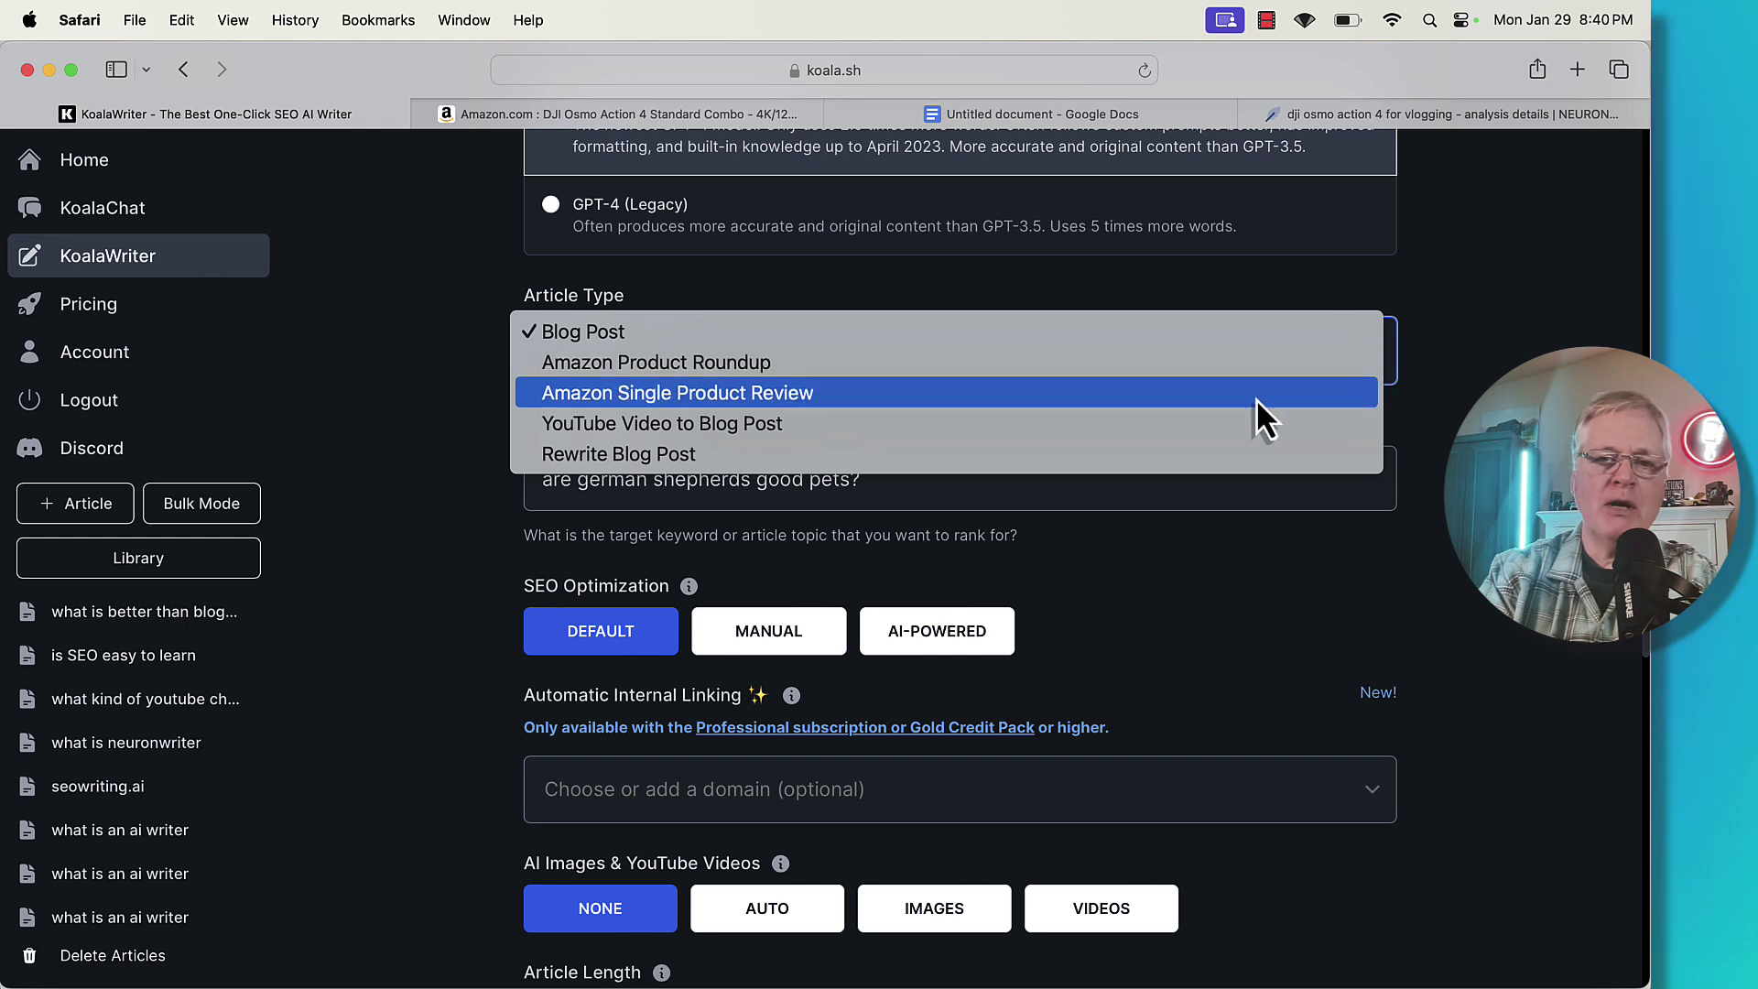
pyautogui.click(1233, 402)
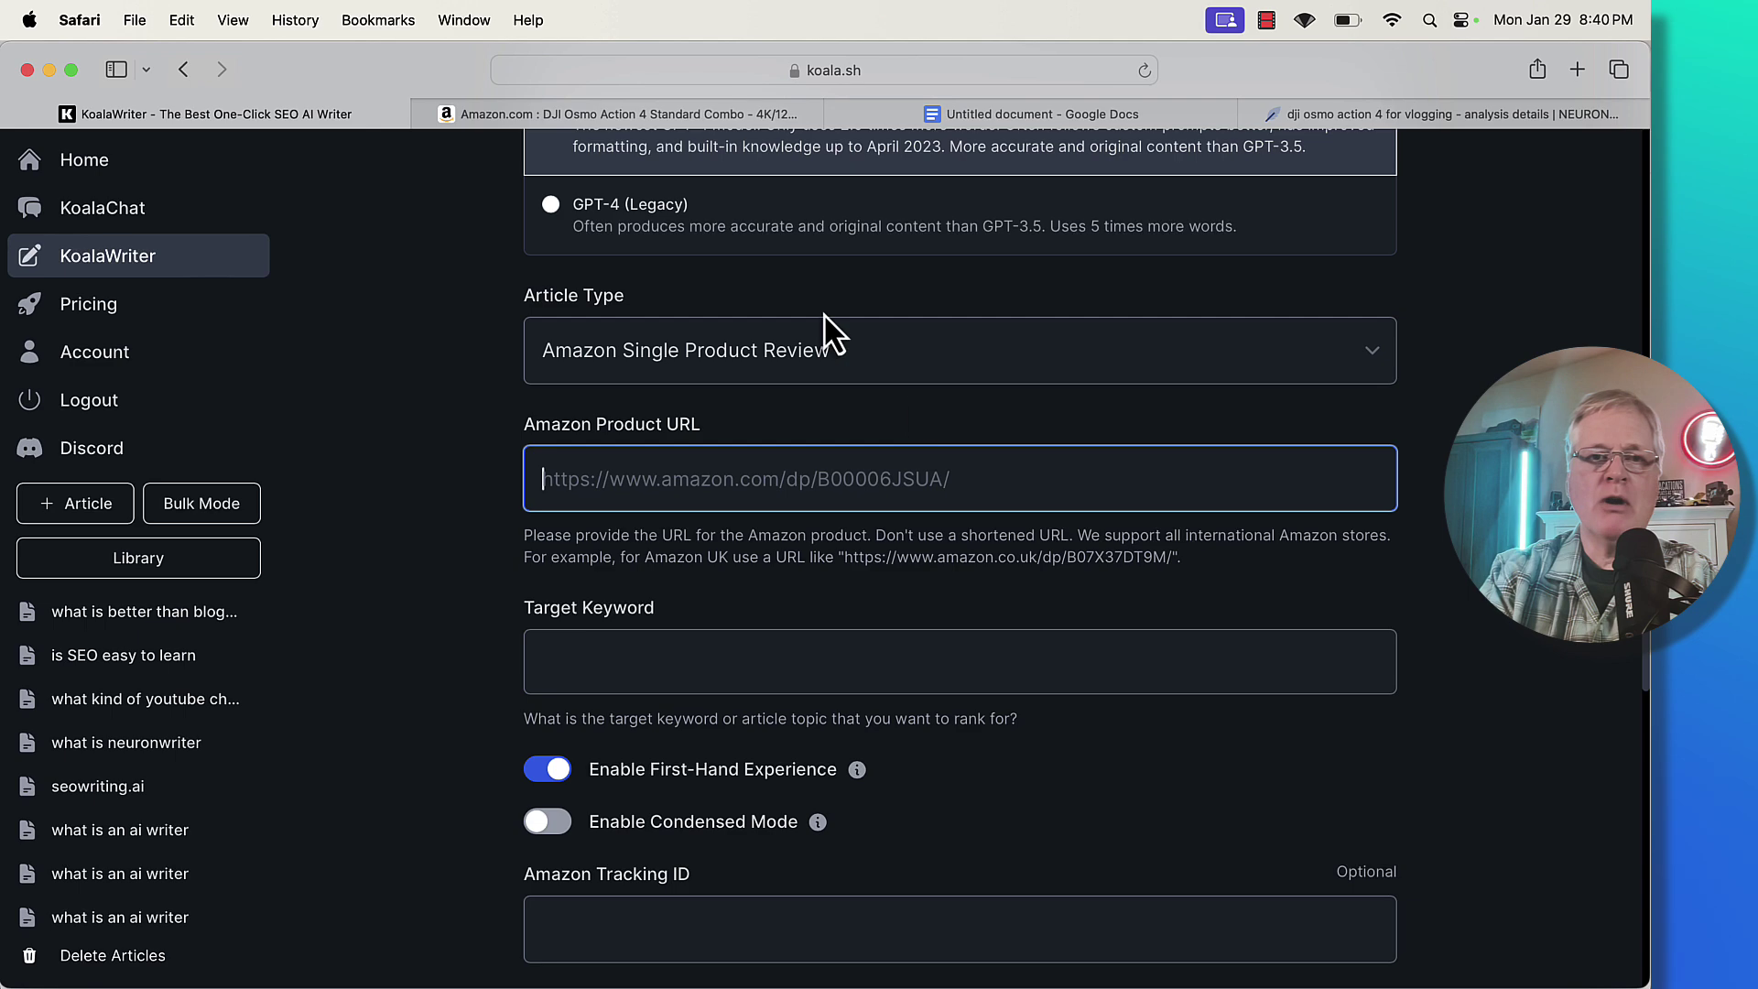
# Copy the DJI Osmo Action 4 Amazon page URL into the Amazon Product URL field
pyautogui.click(780, 115)
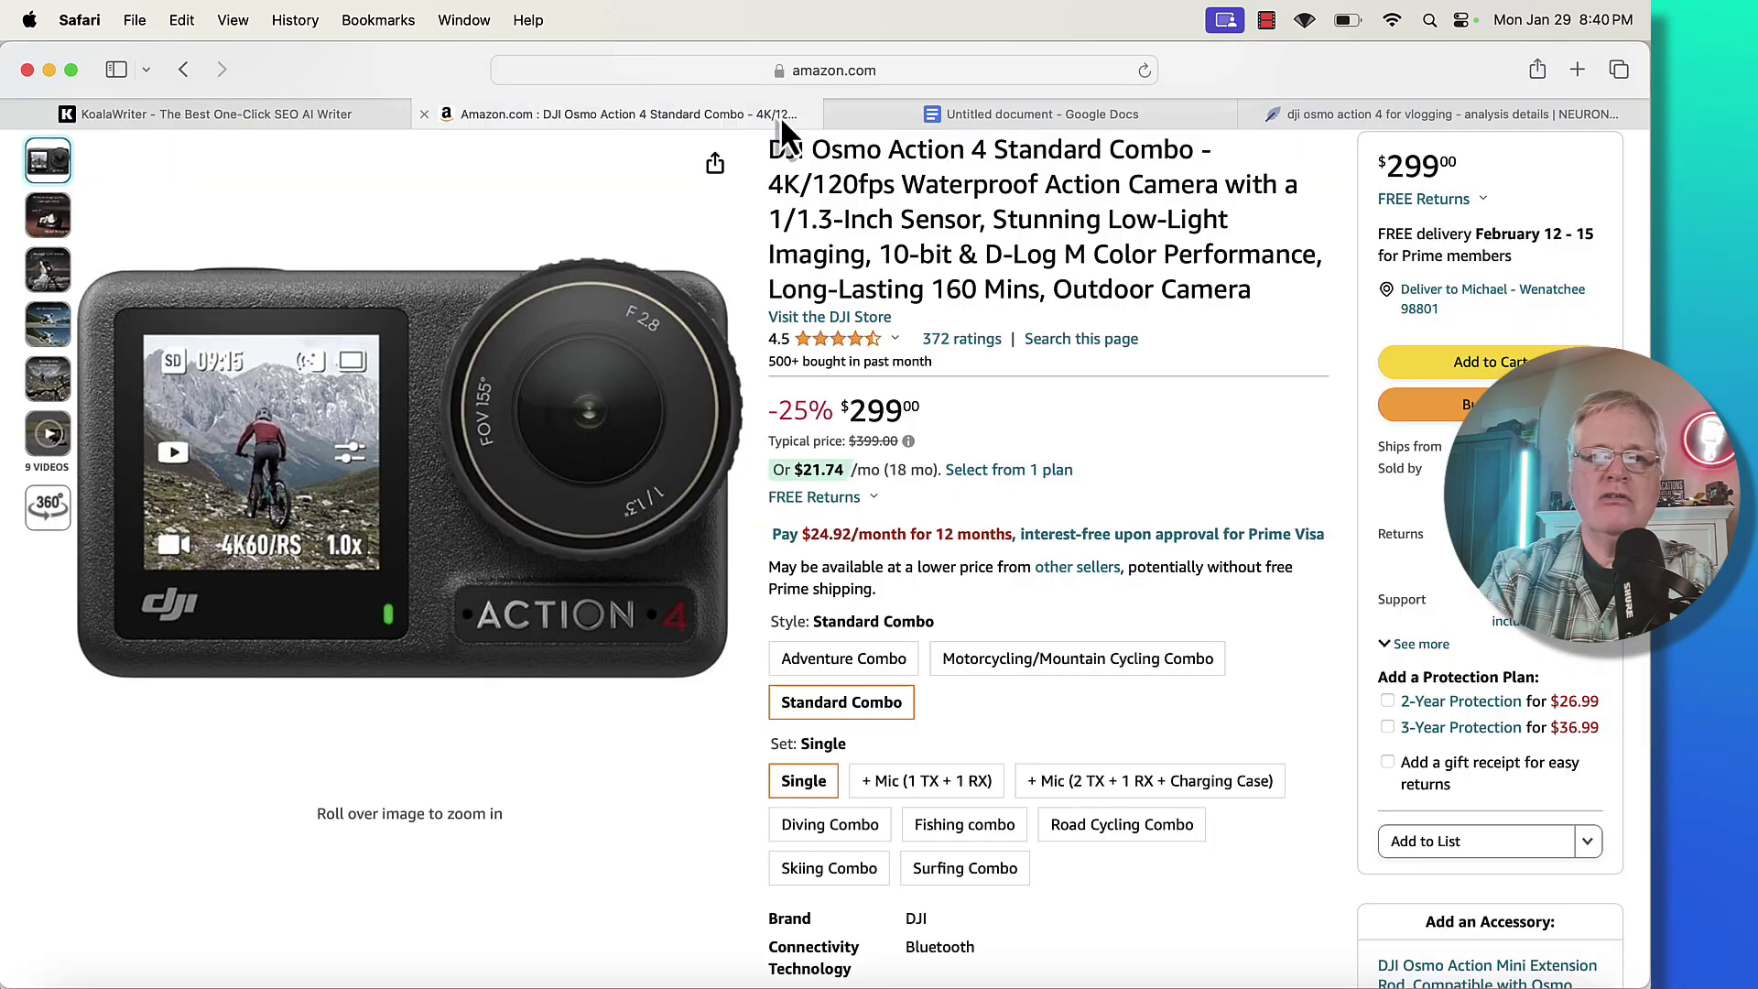
pyautogui.click(1030, 72)
pyautogui.press('super+c')
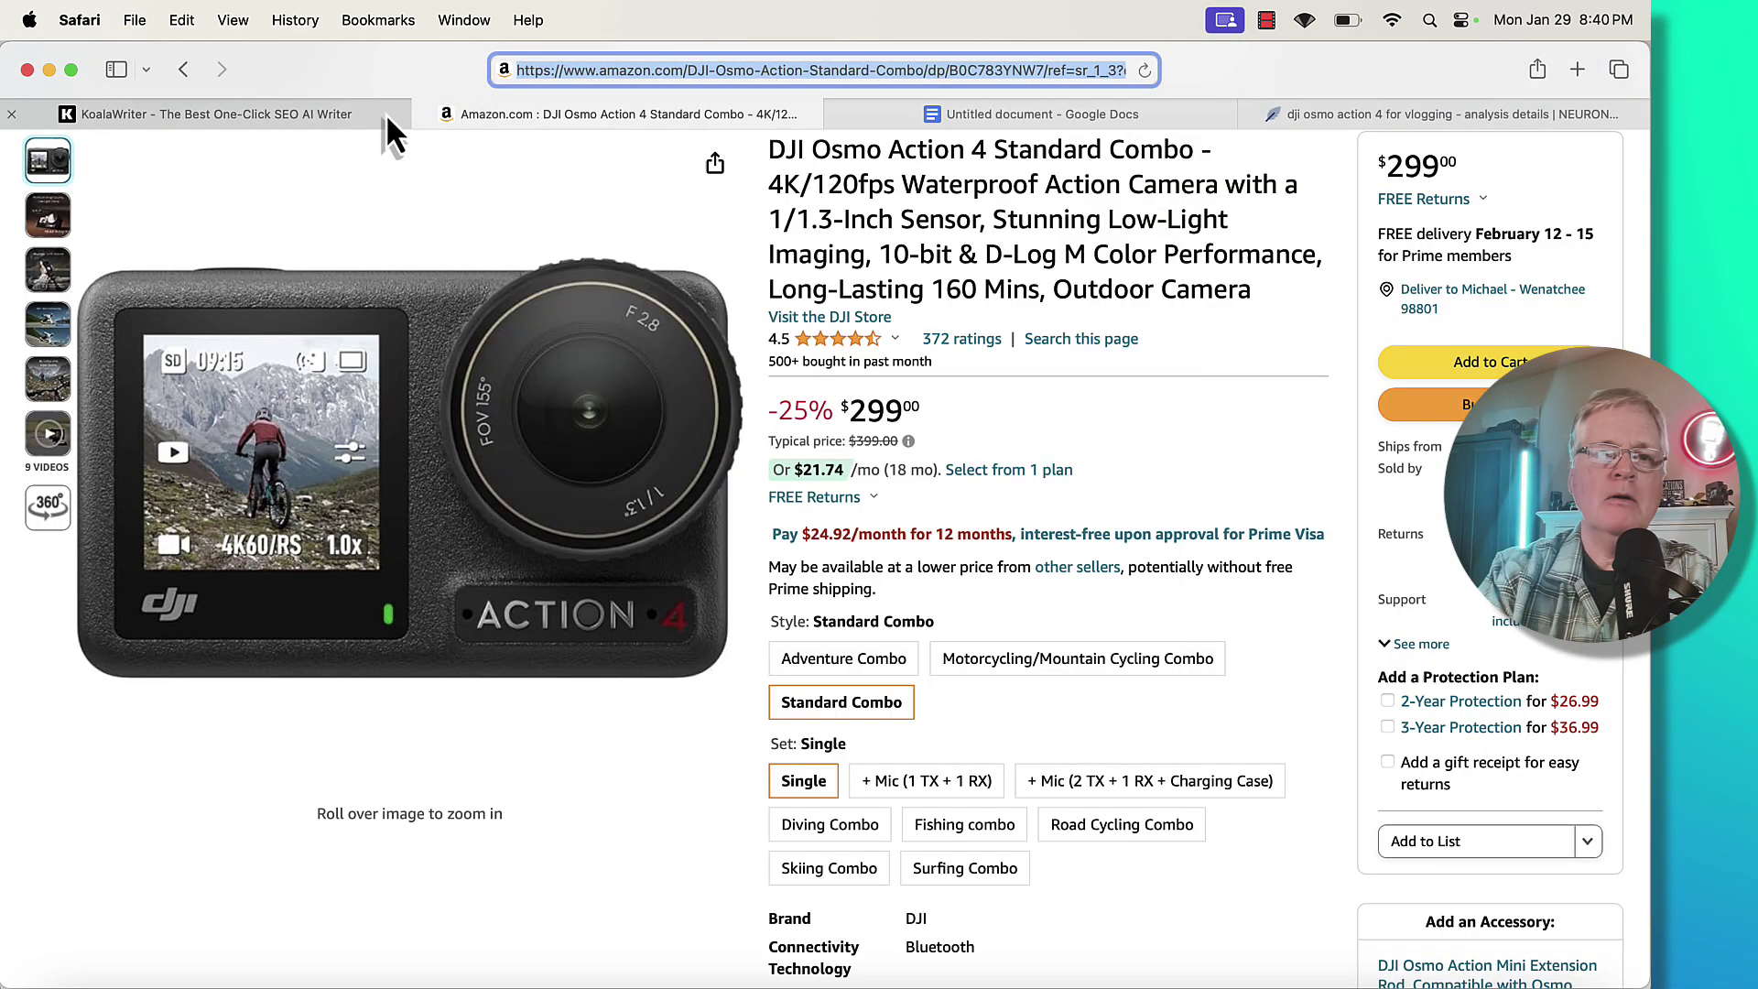
pyautogui.click(386, 112)
pyautogui.press('super+v')
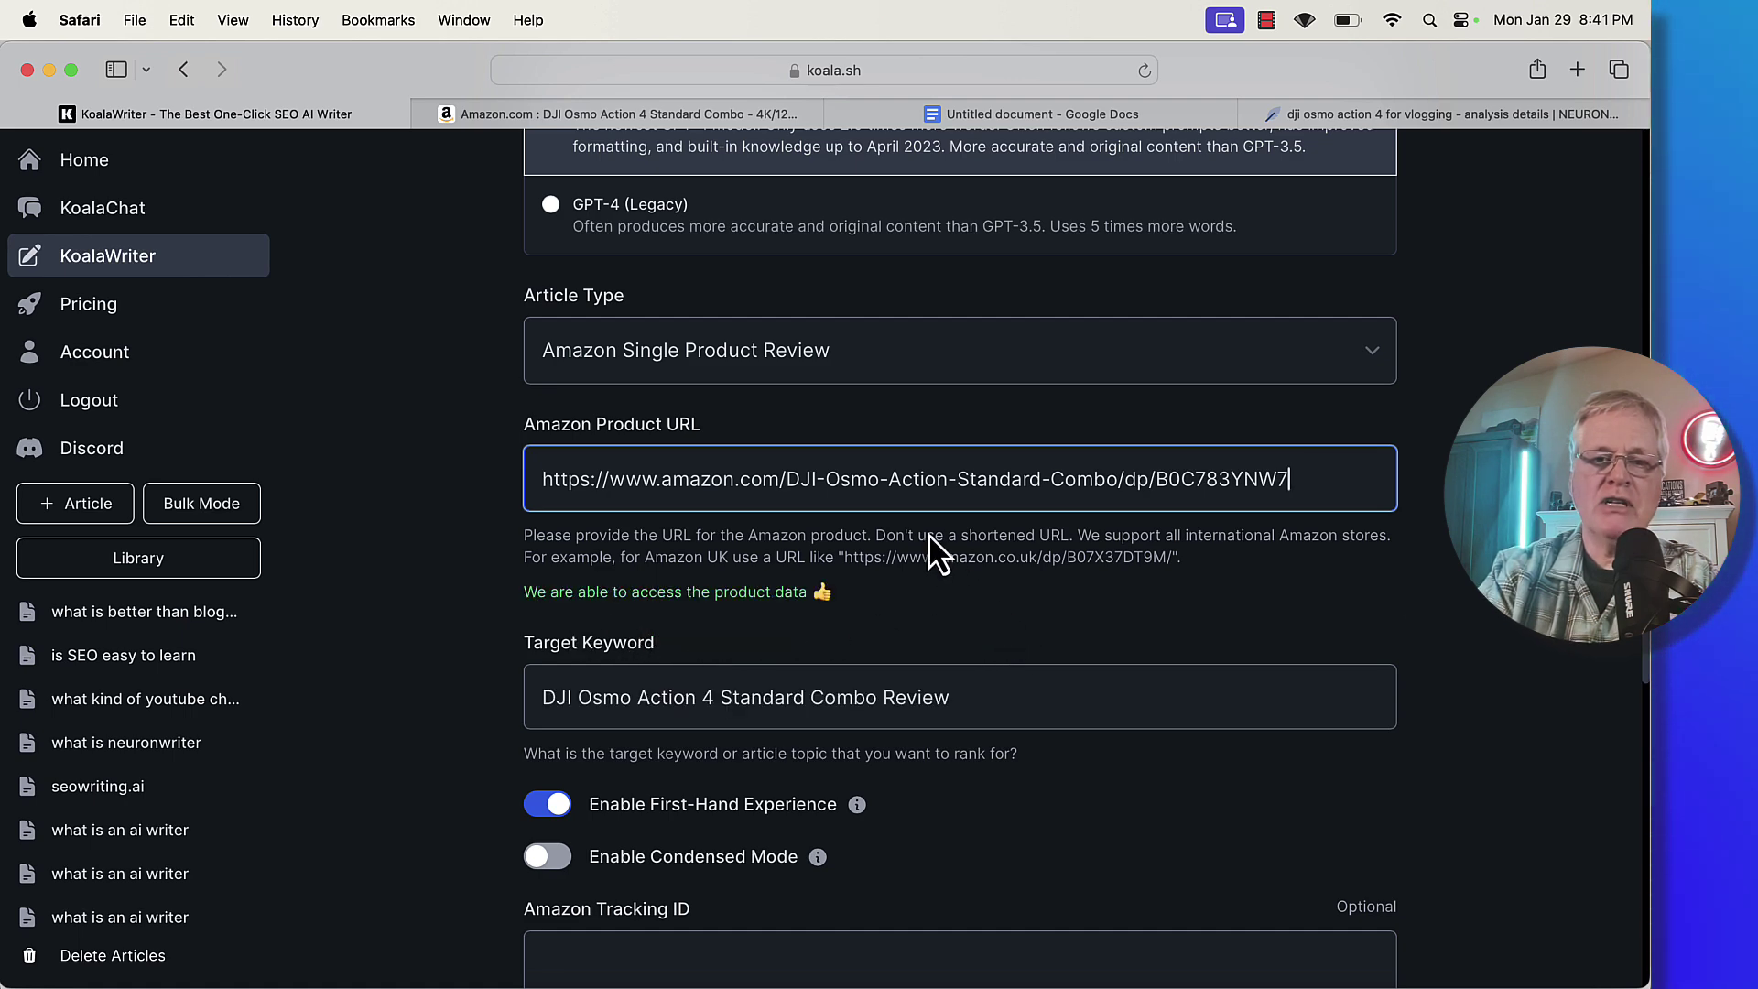
# Copy 'dji osmo action 4 for vlogging' from NEURONwriter and select KoalaWriter's Target Keyword text
pyautogui.scroll(-3, 881, 491)
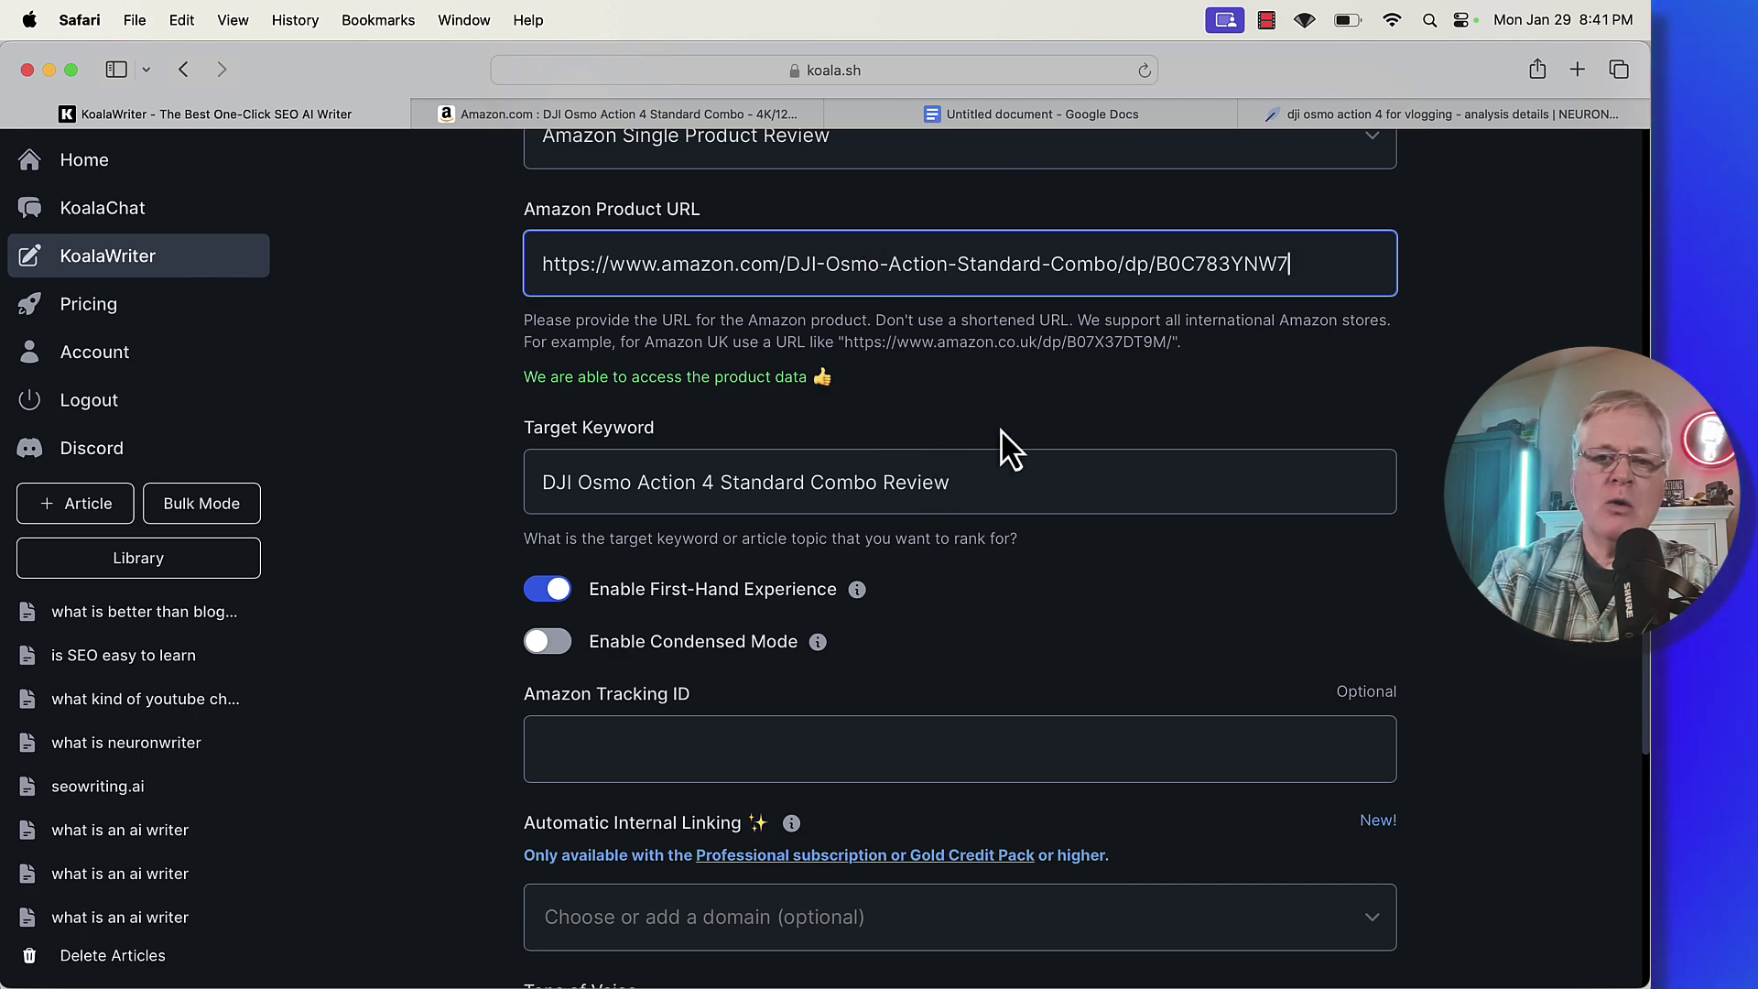
pyautogui.click(1282, 113)
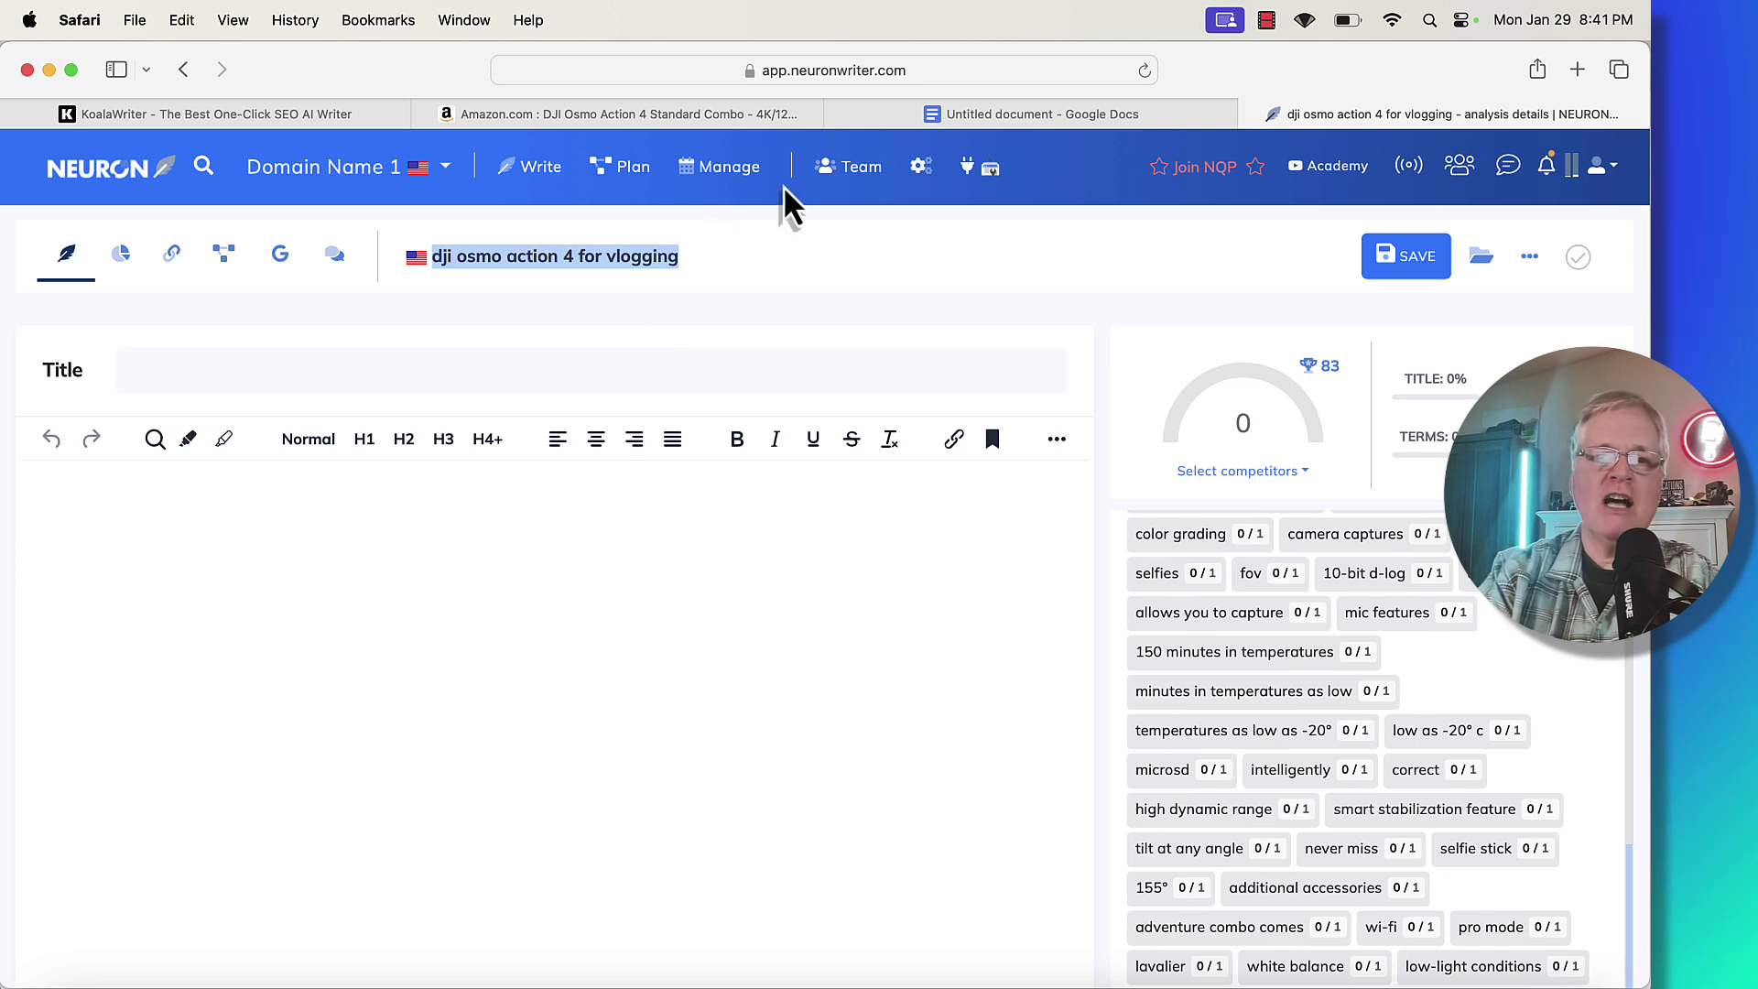
pyautogui.hotkey('ctrl', 'Tab')
pyautogui.tripleClick(659, 482)
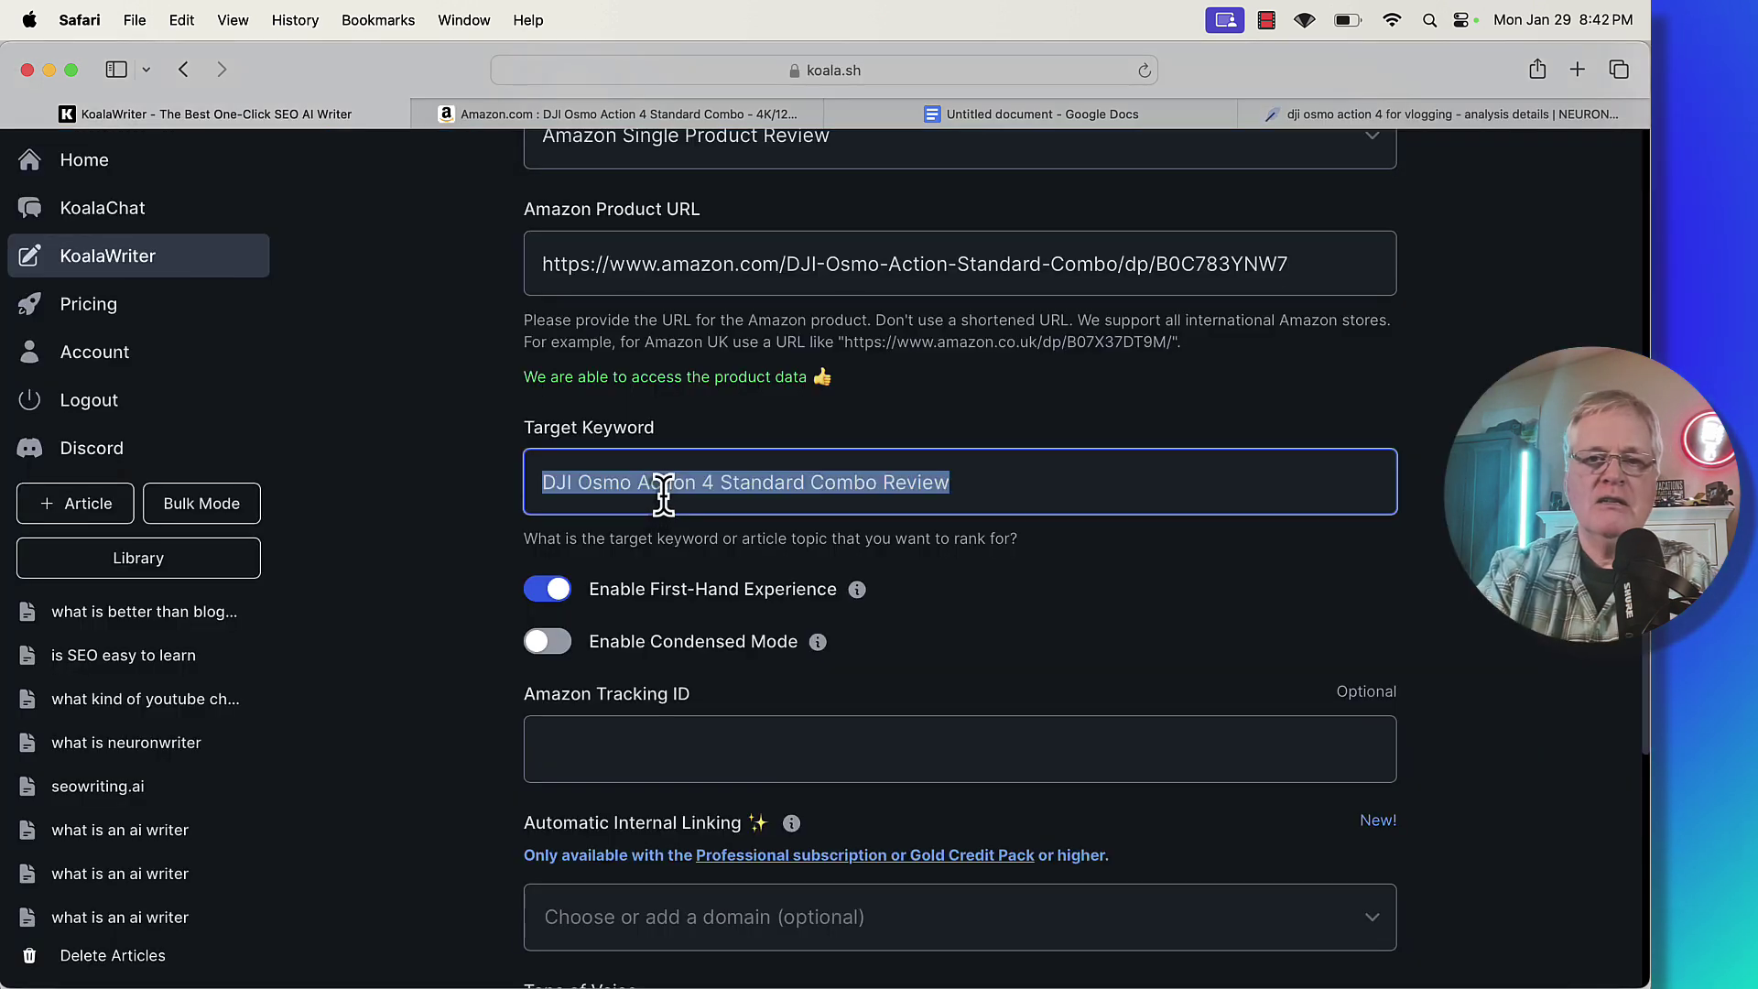
# Paste the keyword into Target Keyword and start fixing its capitalisation to 'DJI Osmo Action 4 for Vlogging'
pyautogui.press('super+v')
pyautogui.click(568, 483)
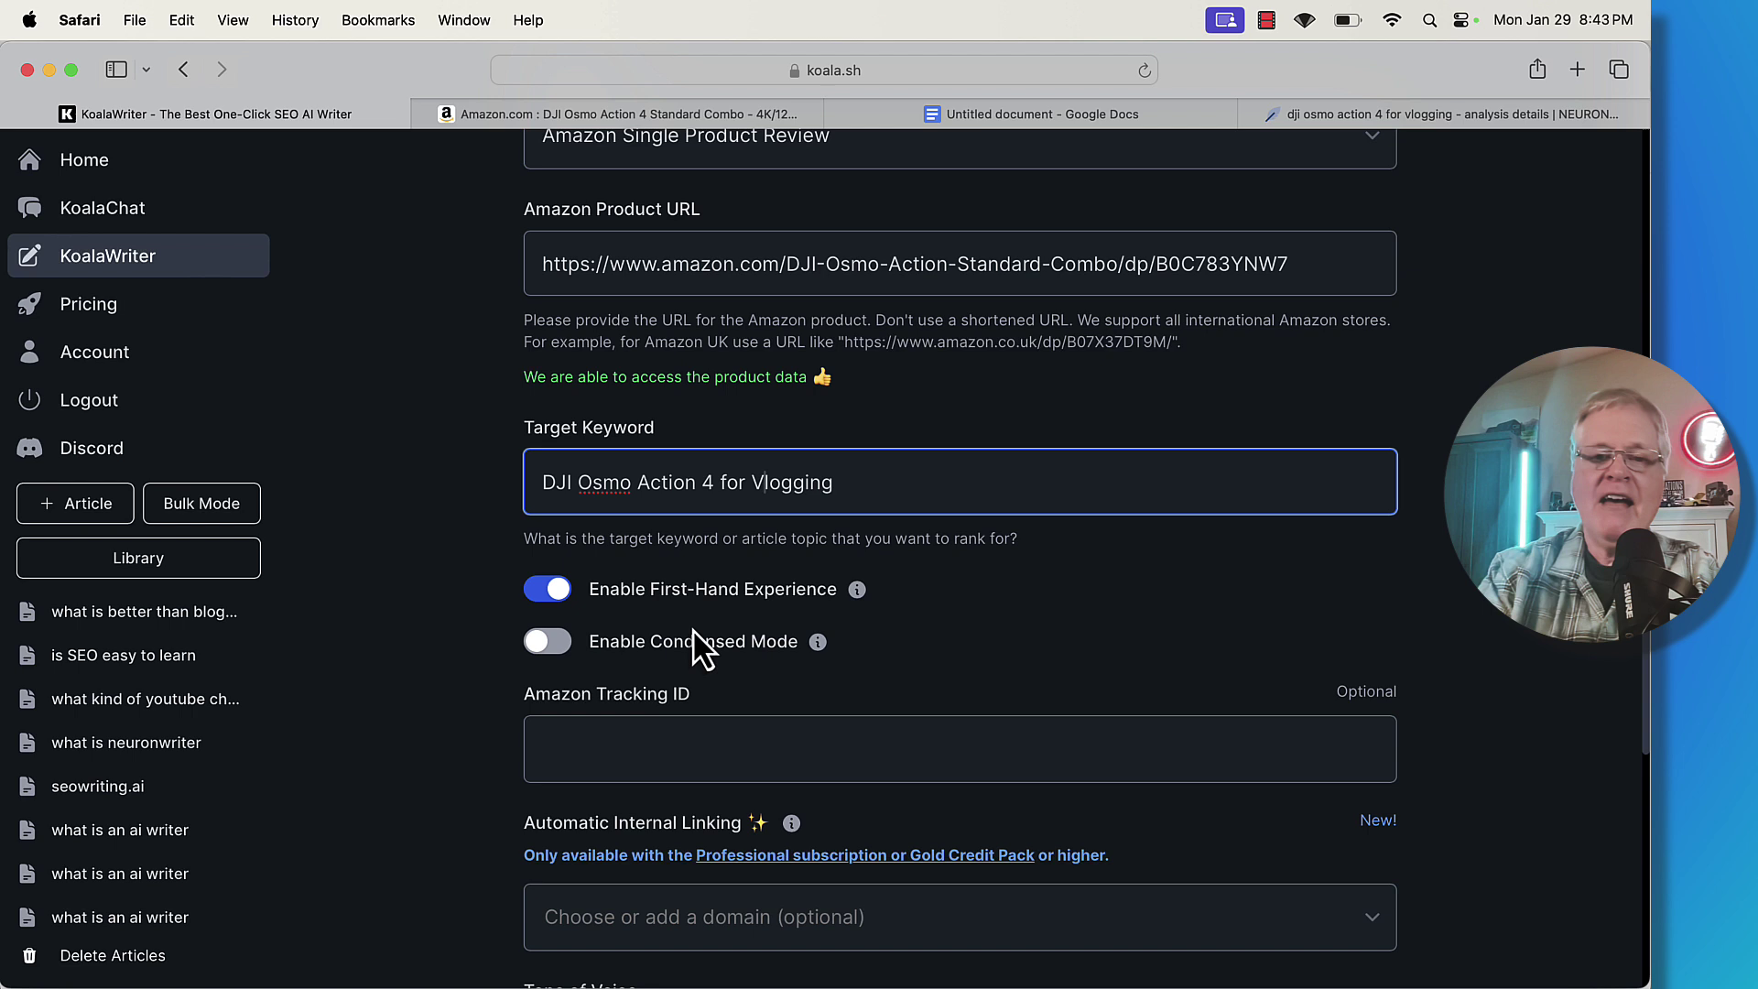
pyautogui.moveTo(816, 646)
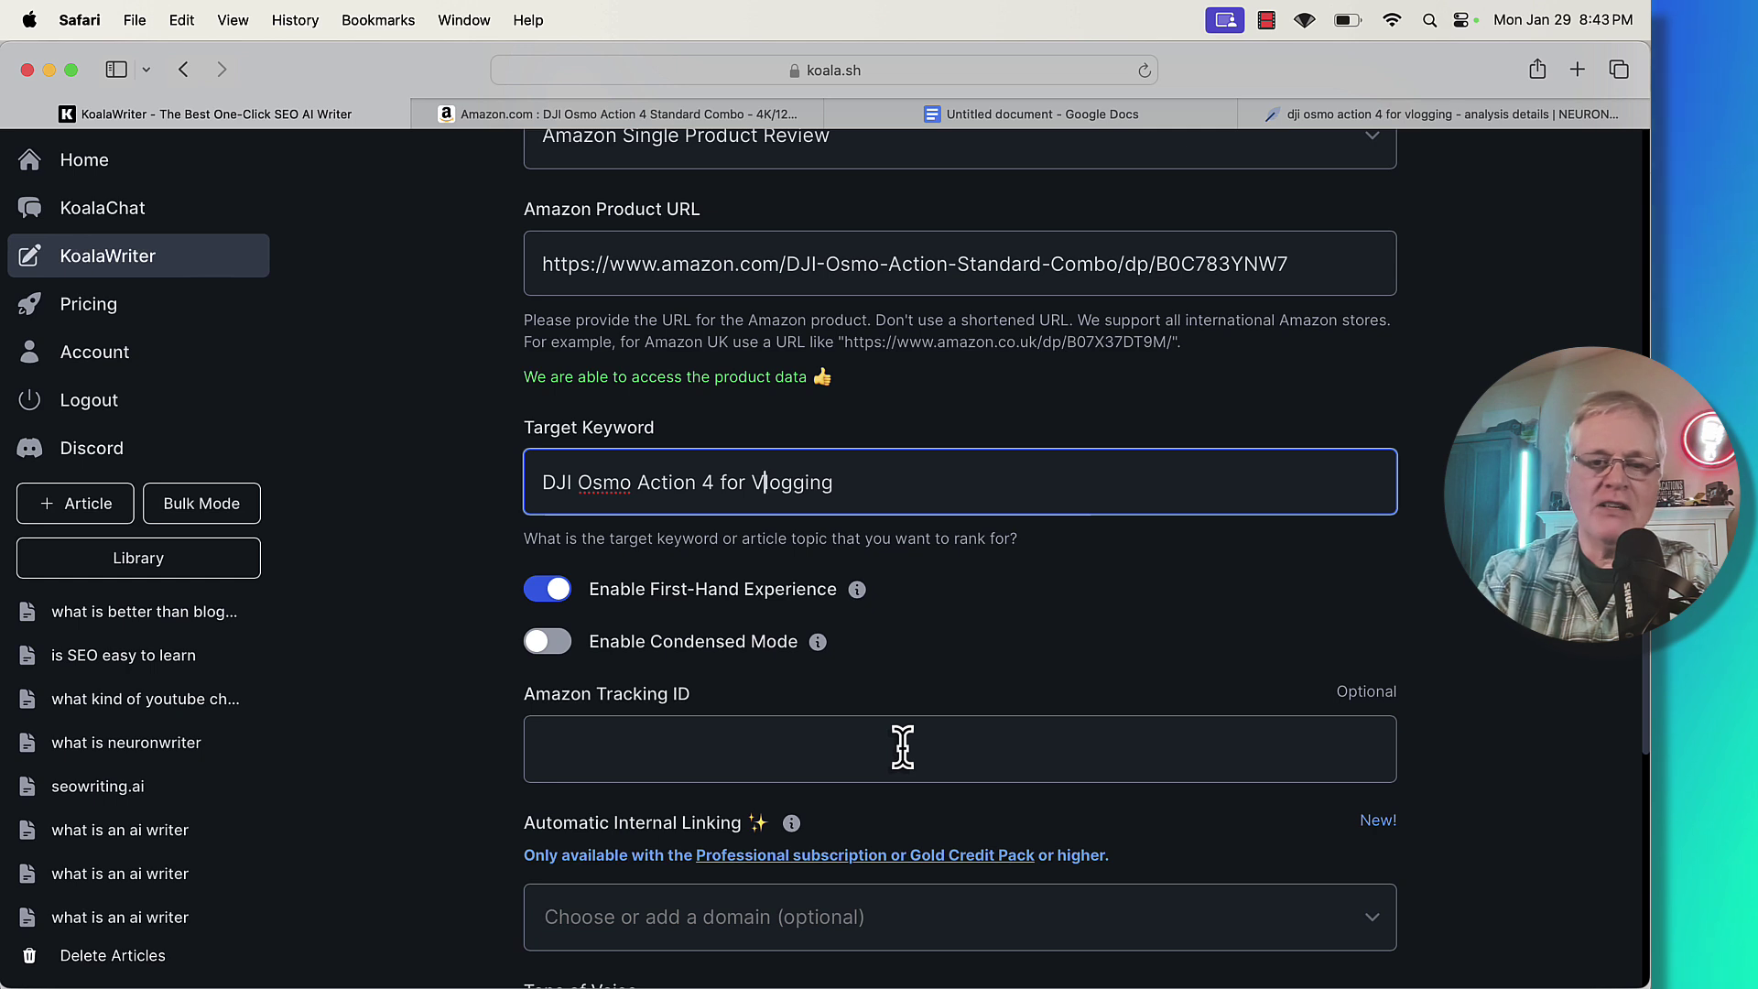
pyautogui.scroll(-5, 903, 748)
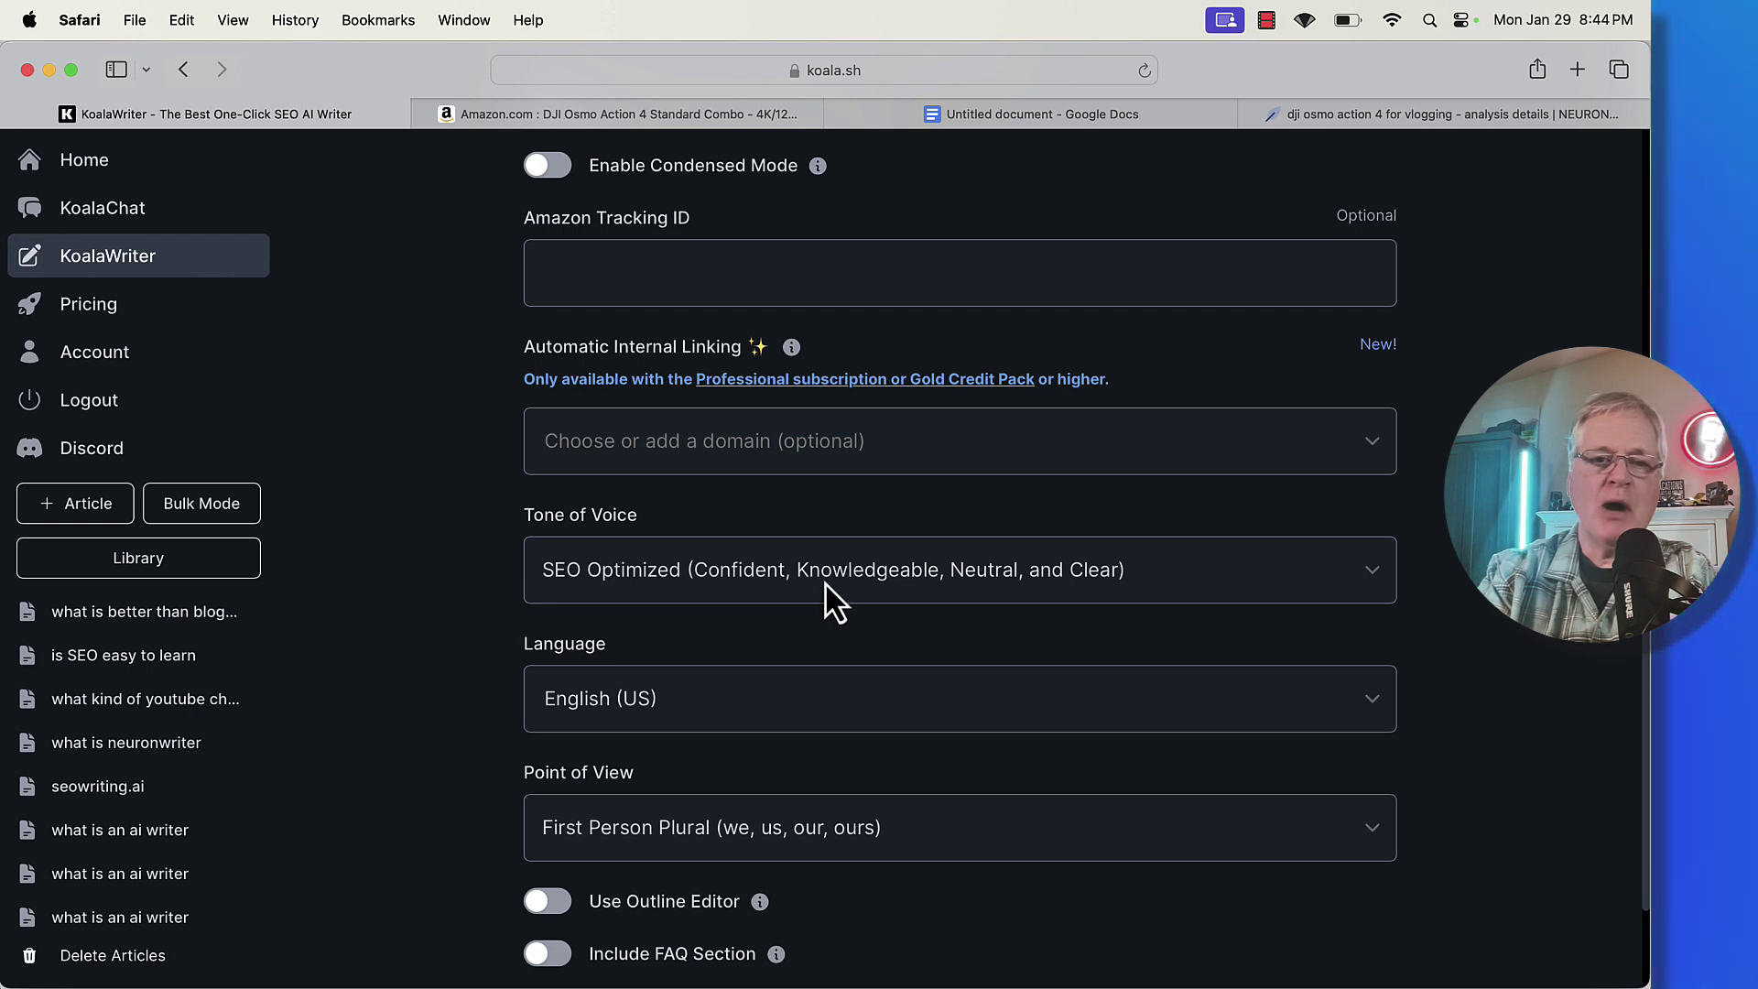
# Turn on the Use Outline Editor toggle so the button becomes Create Outline
pyautogui.scroll(-3, 875, 677)
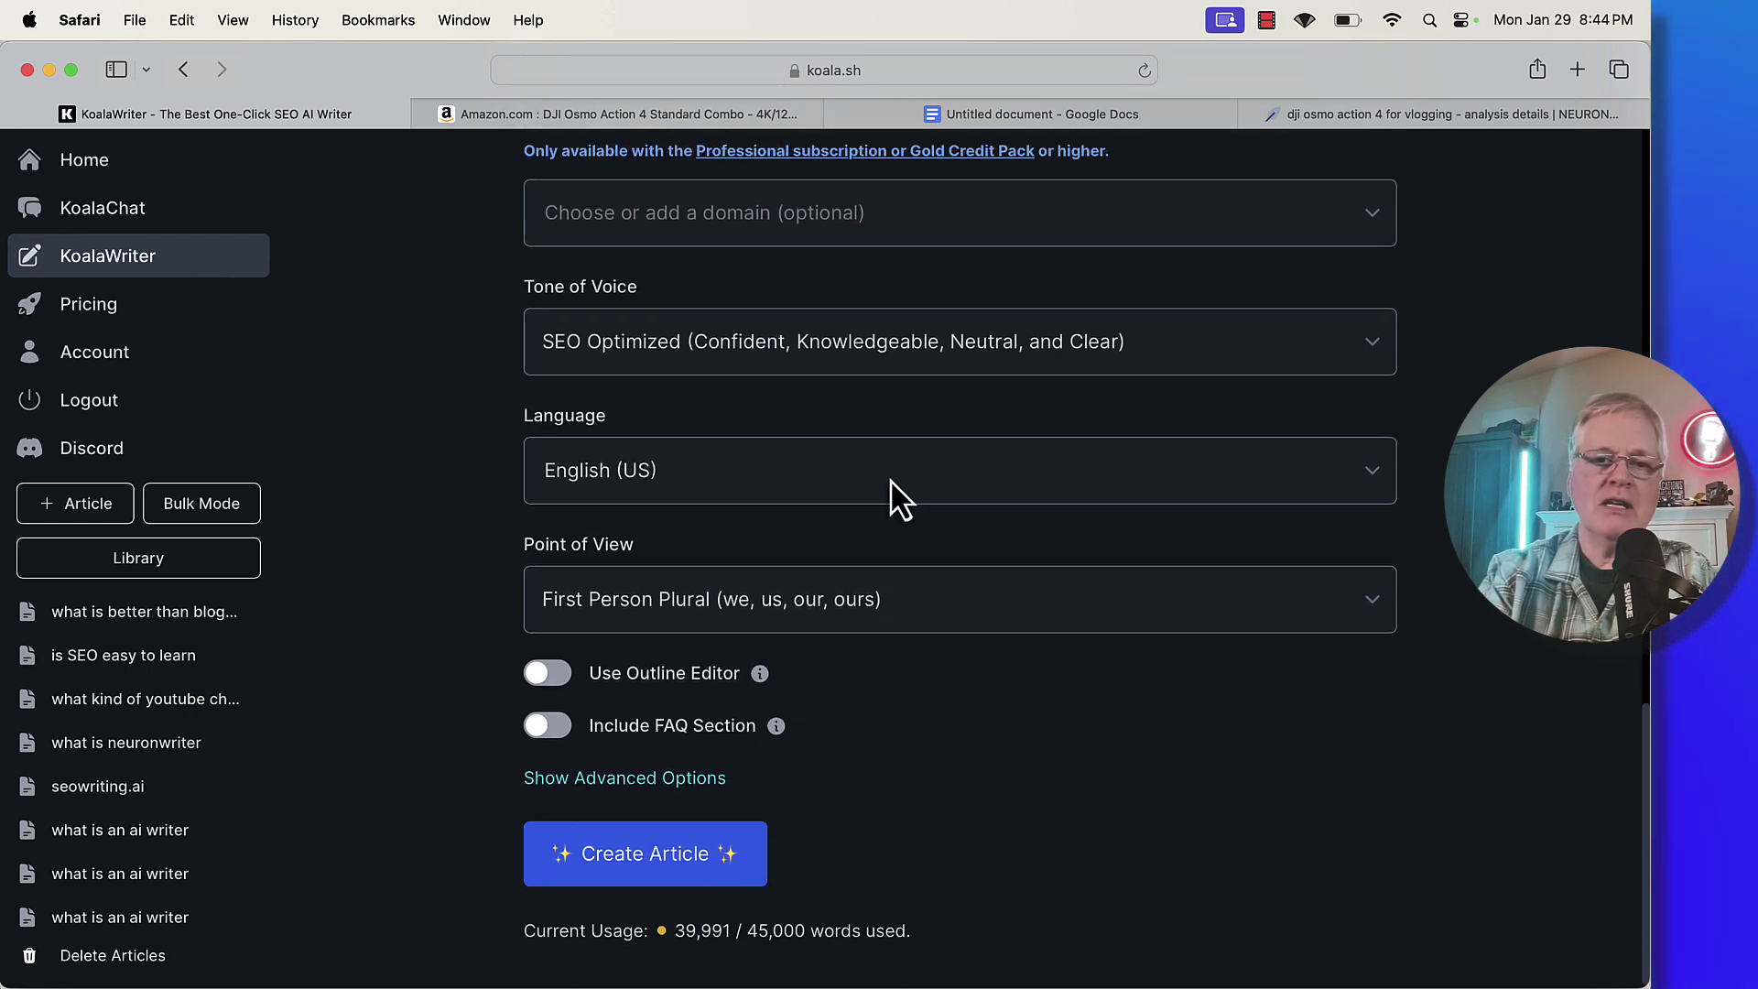
pyautogui.scroll(-1, 879, 632)
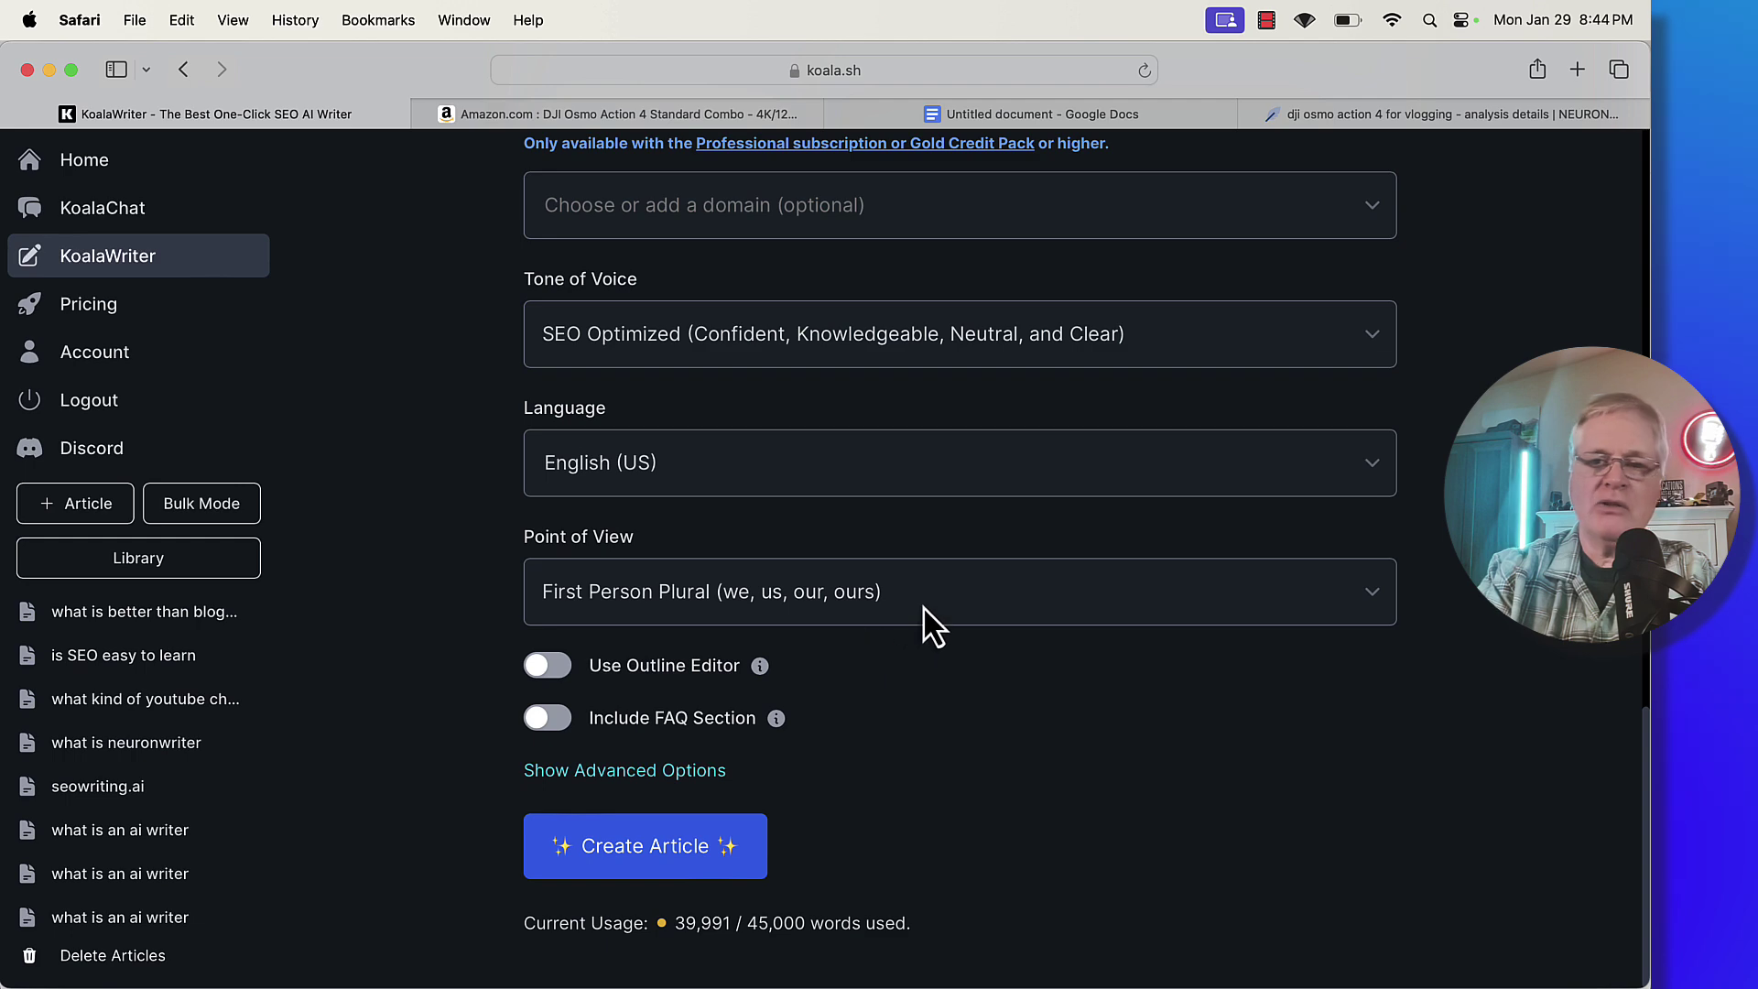
pyautogui.scroll(5, 969, 627)
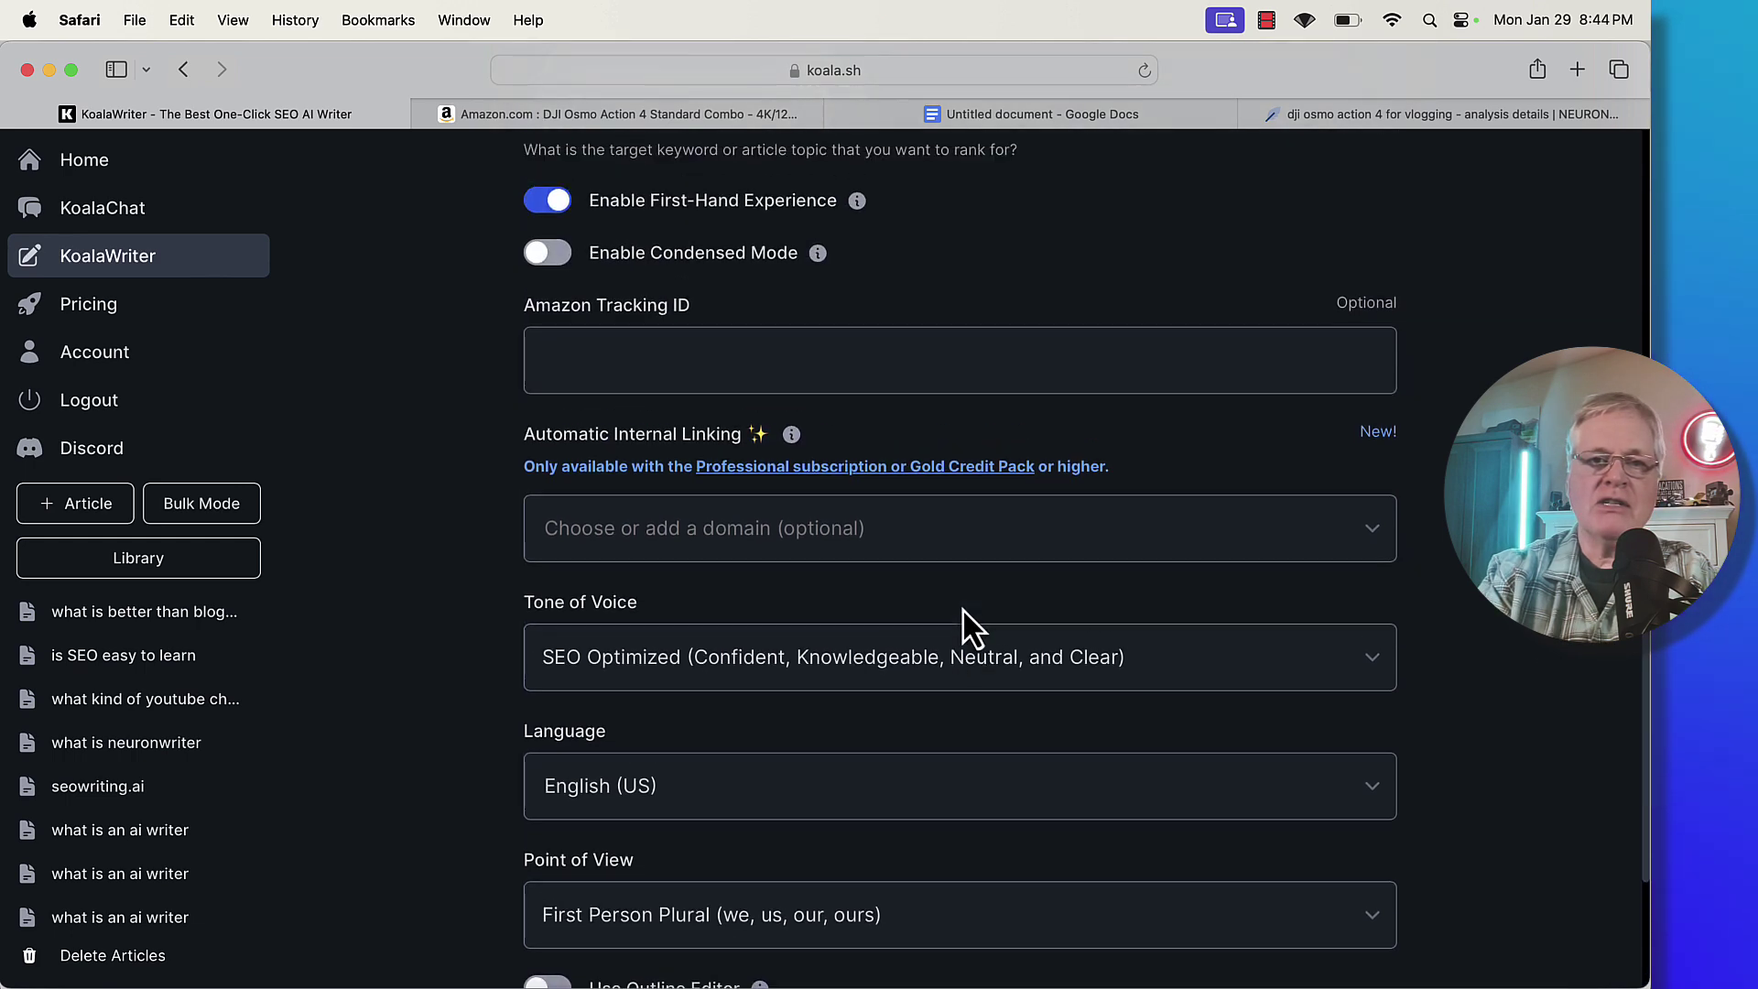
pyautogui.scroll(-5, 1118, 718)
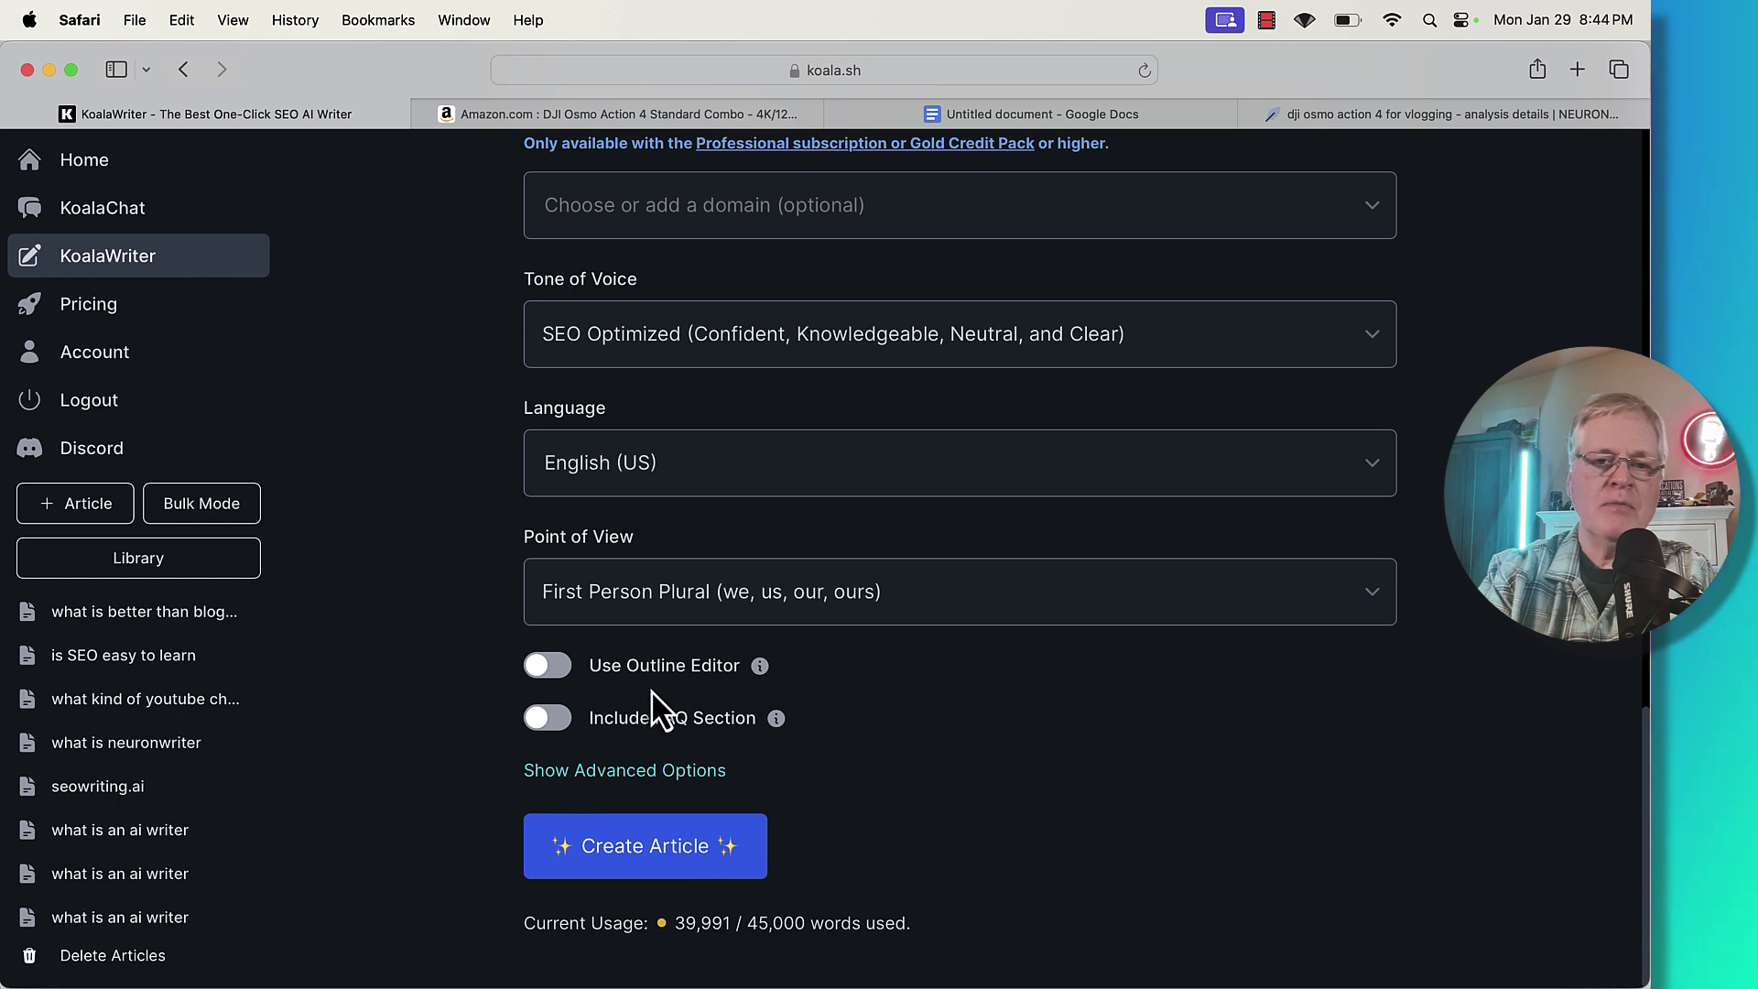
pyautogui.click(557, 669)
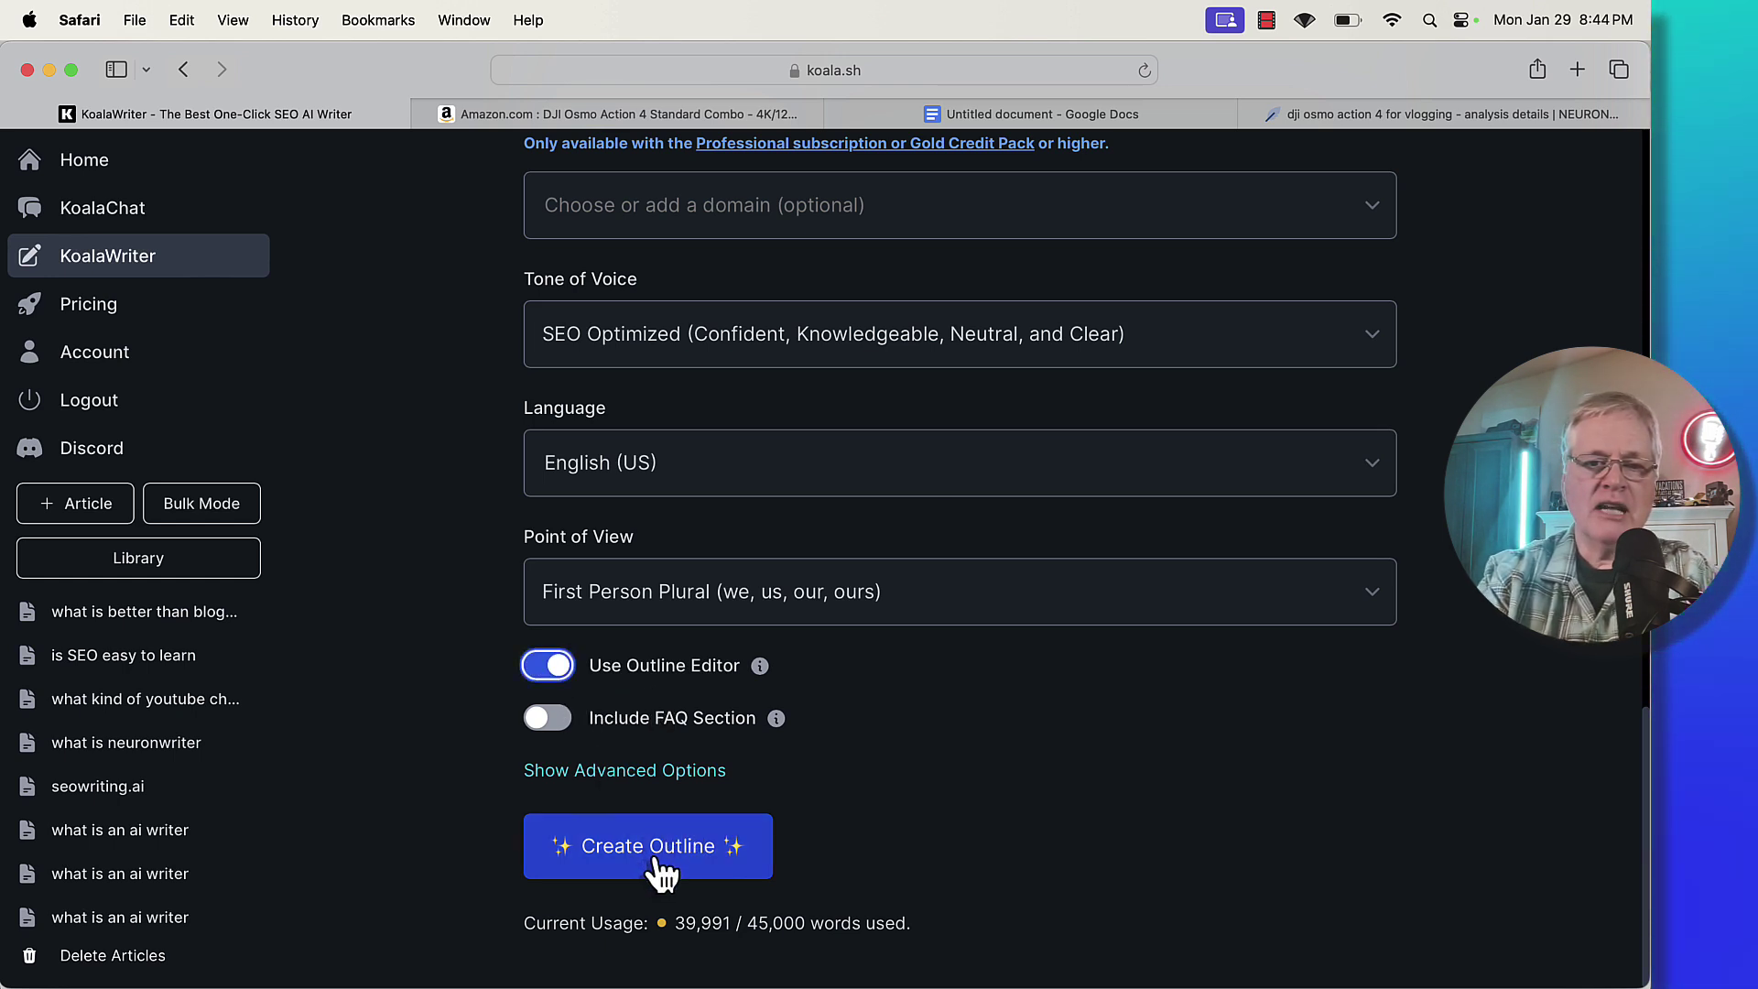
# Generate the DJI Osmo Action 4 review outline and look through it down to the Conclusion
pyautogui.click(661, 874)
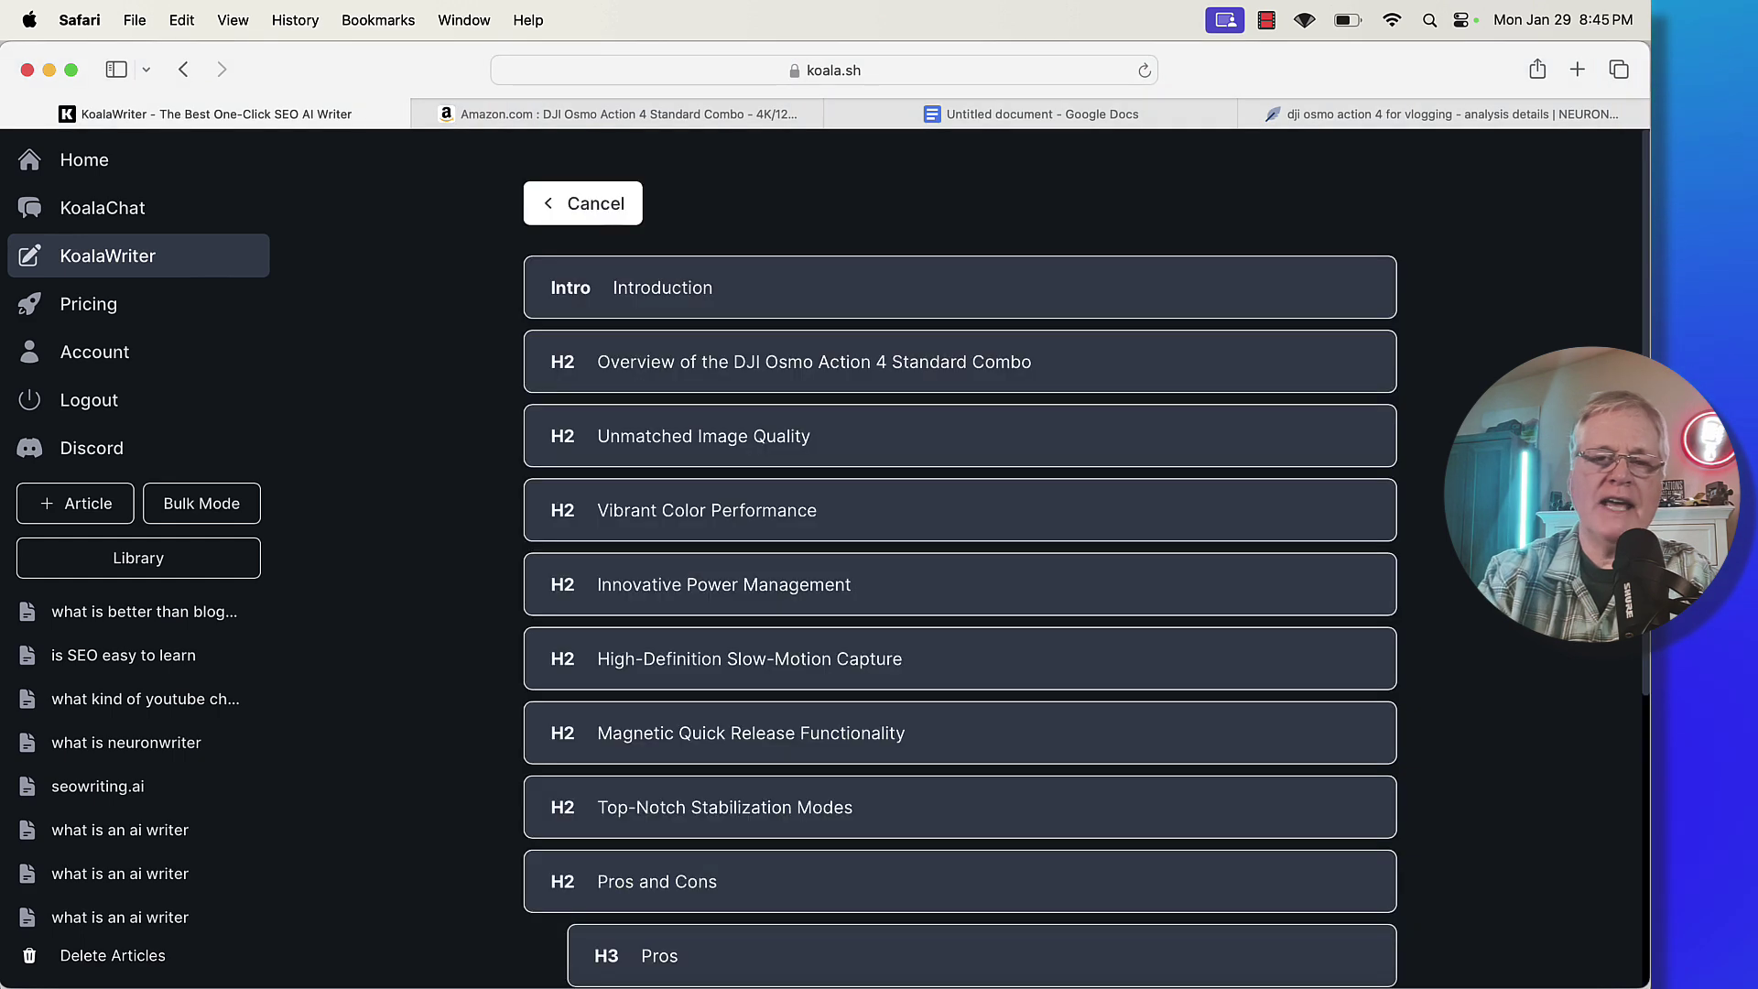
pyautogui.scroll(-5, 1542, 683)
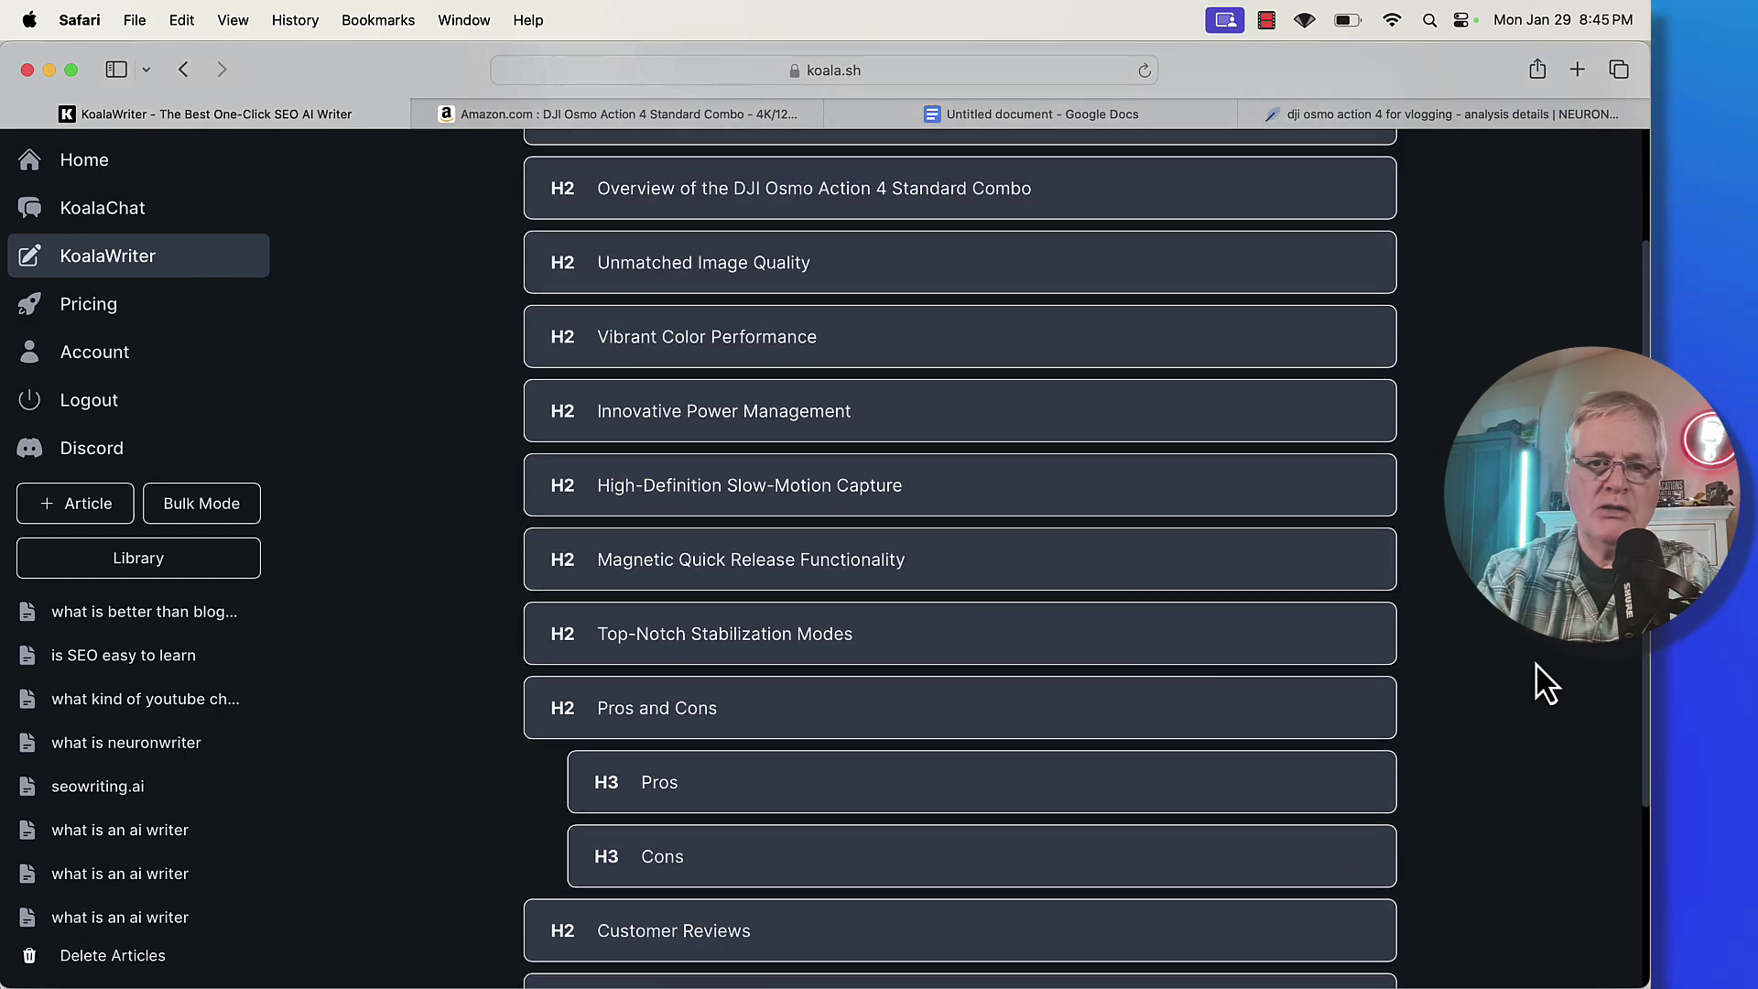
pyautogui.scroll(-3, 1541, 683)
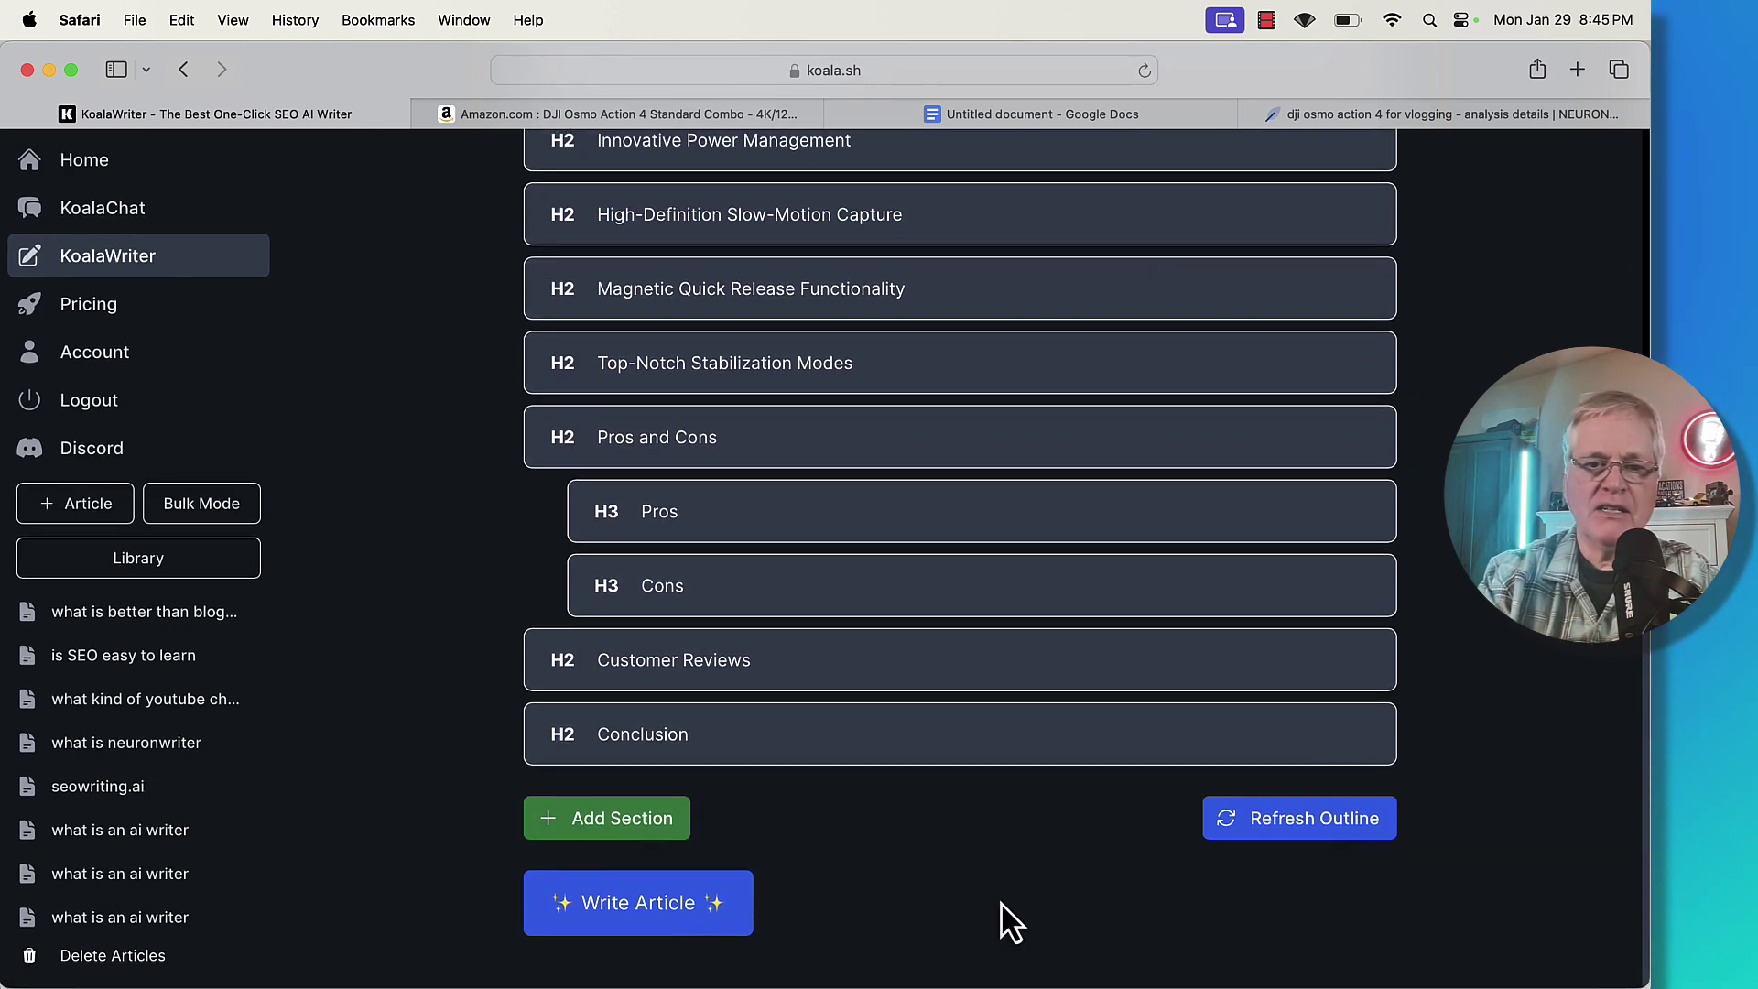
pyautogui.click(674, 928)
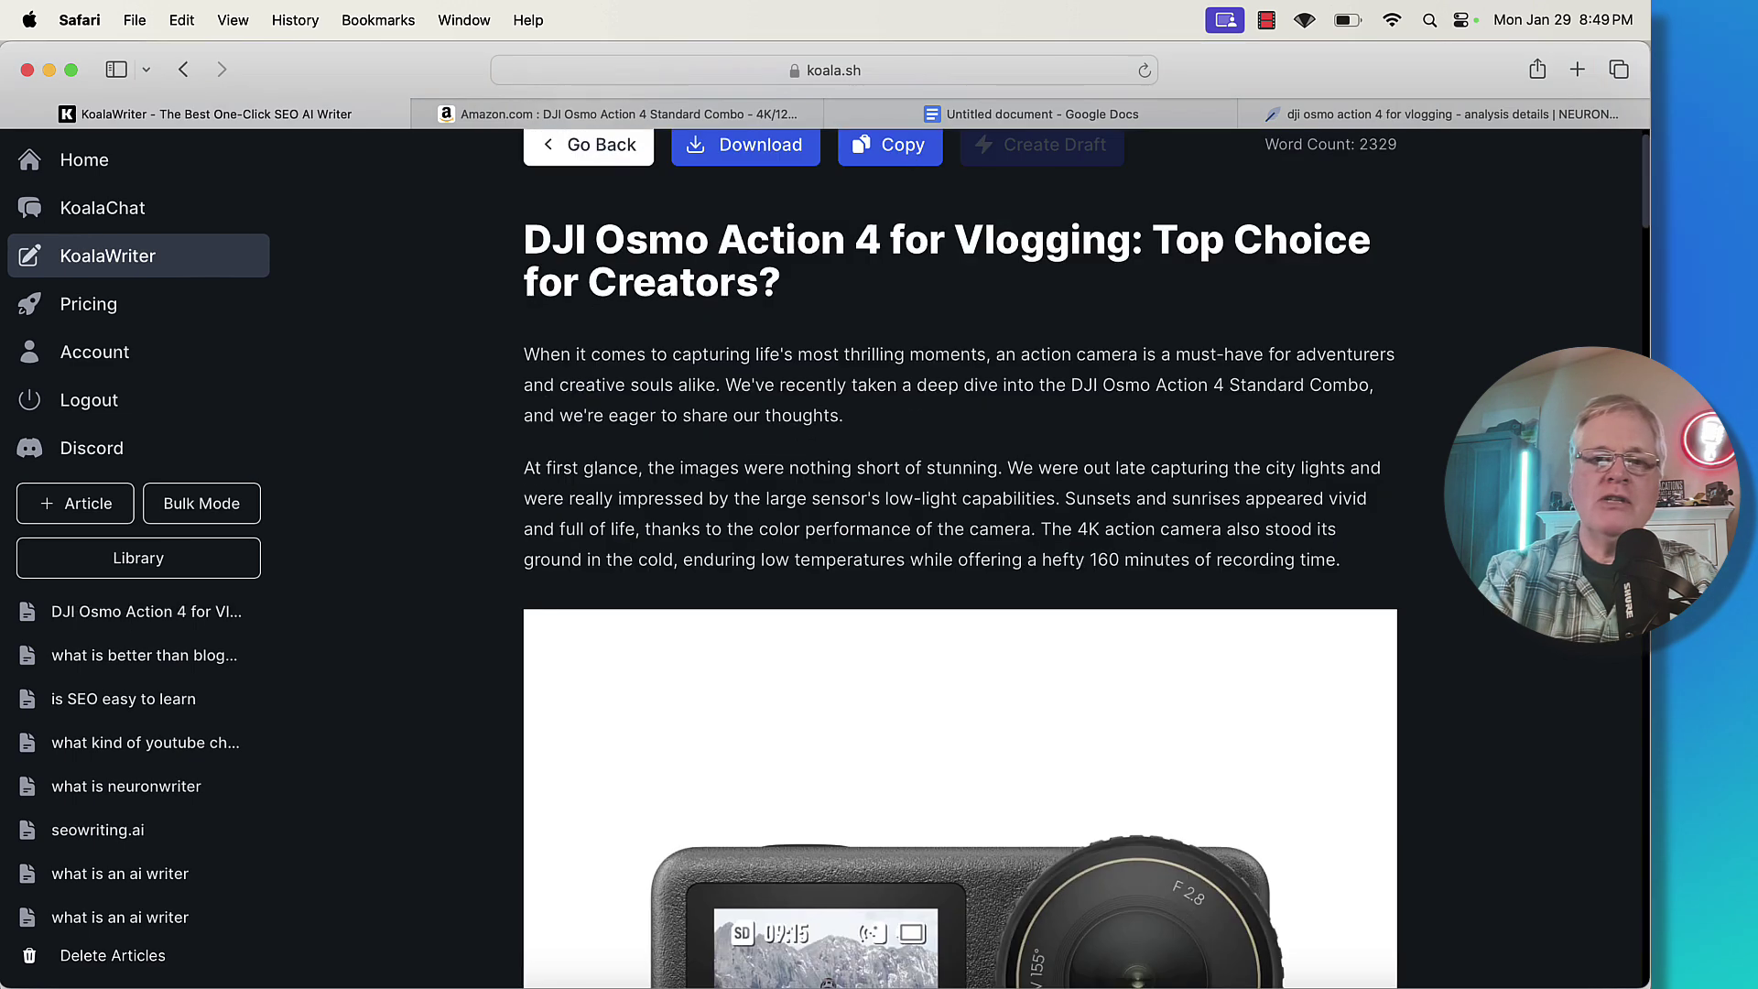
pyautogui.scroll(-5, 960, 549)
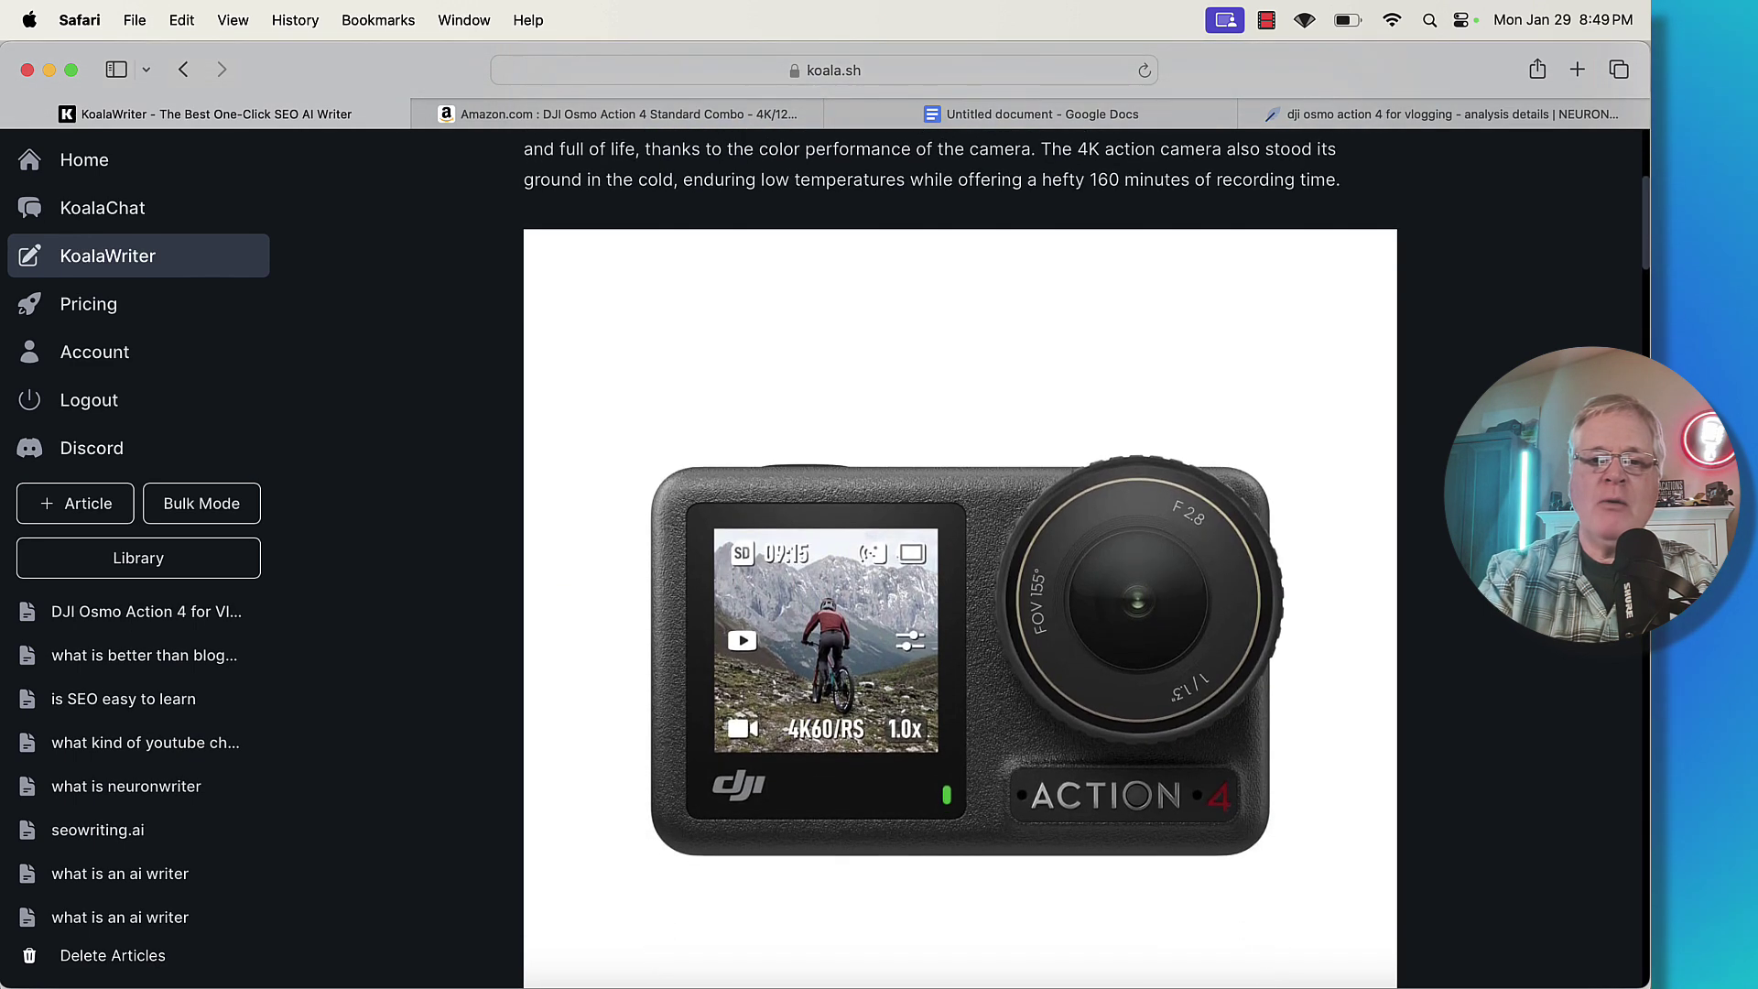
pyautogui.scroll(-1, 959, 550)
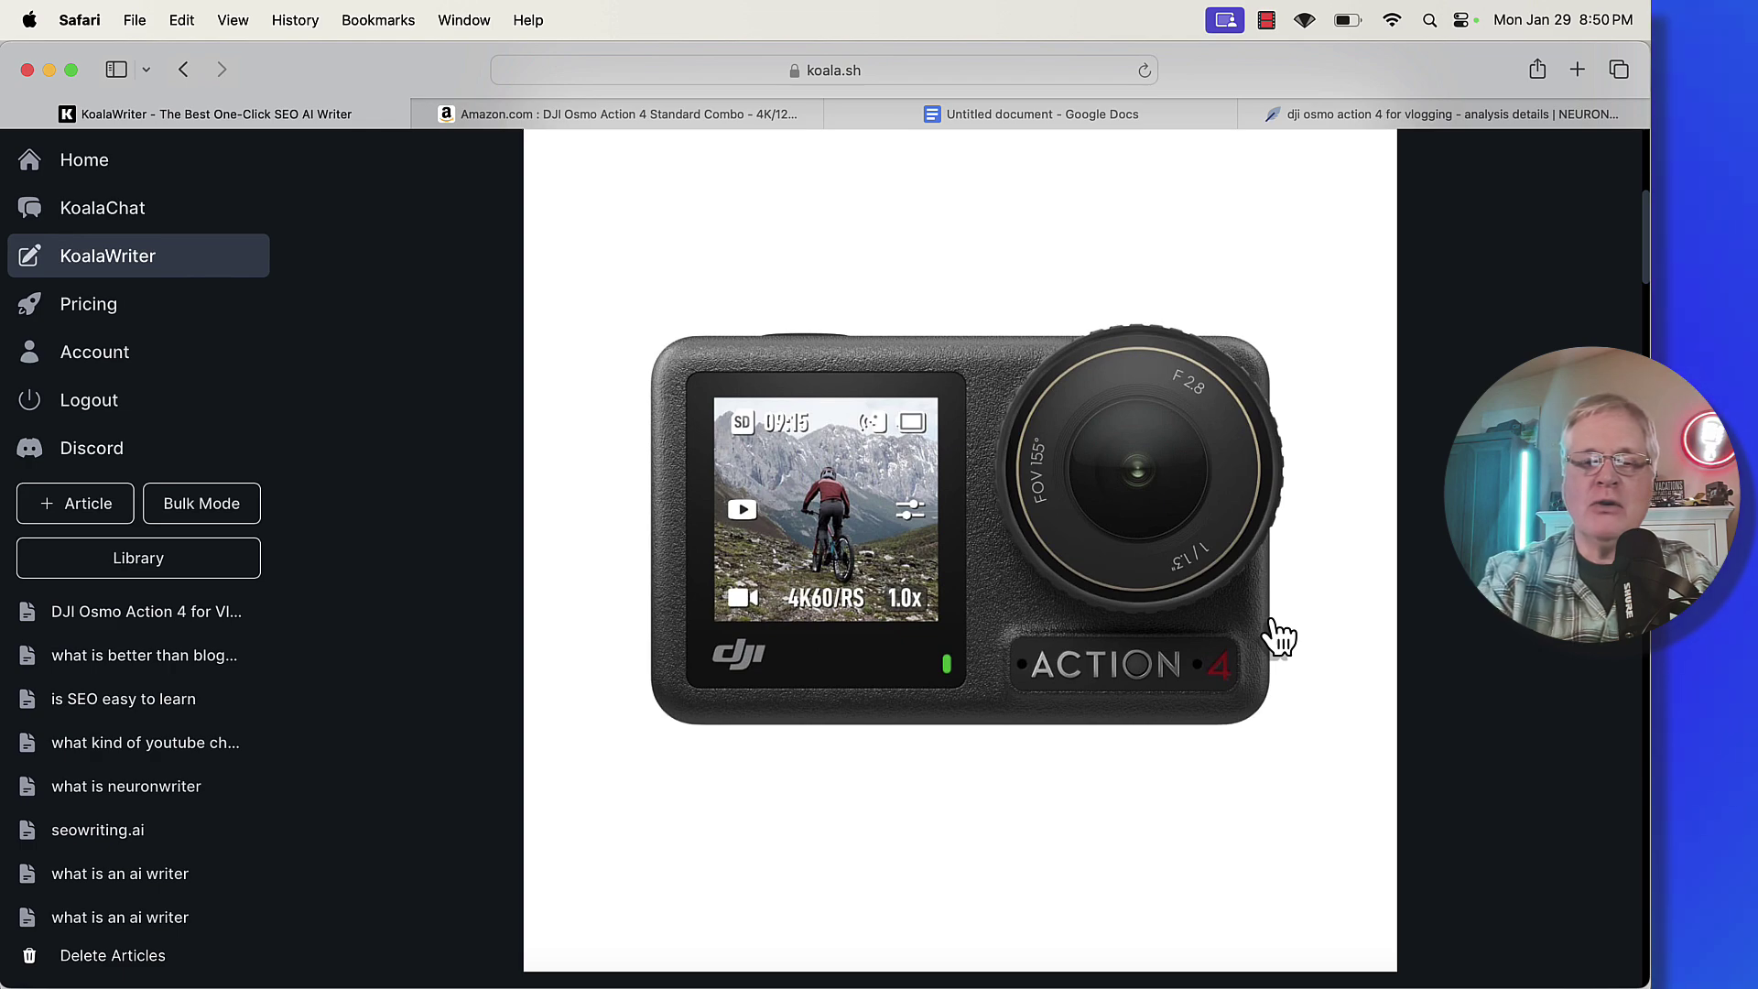
pyautogui.scroll(-1, 1277, 637)
pyautogui.scroll(-15, 1277, 637)
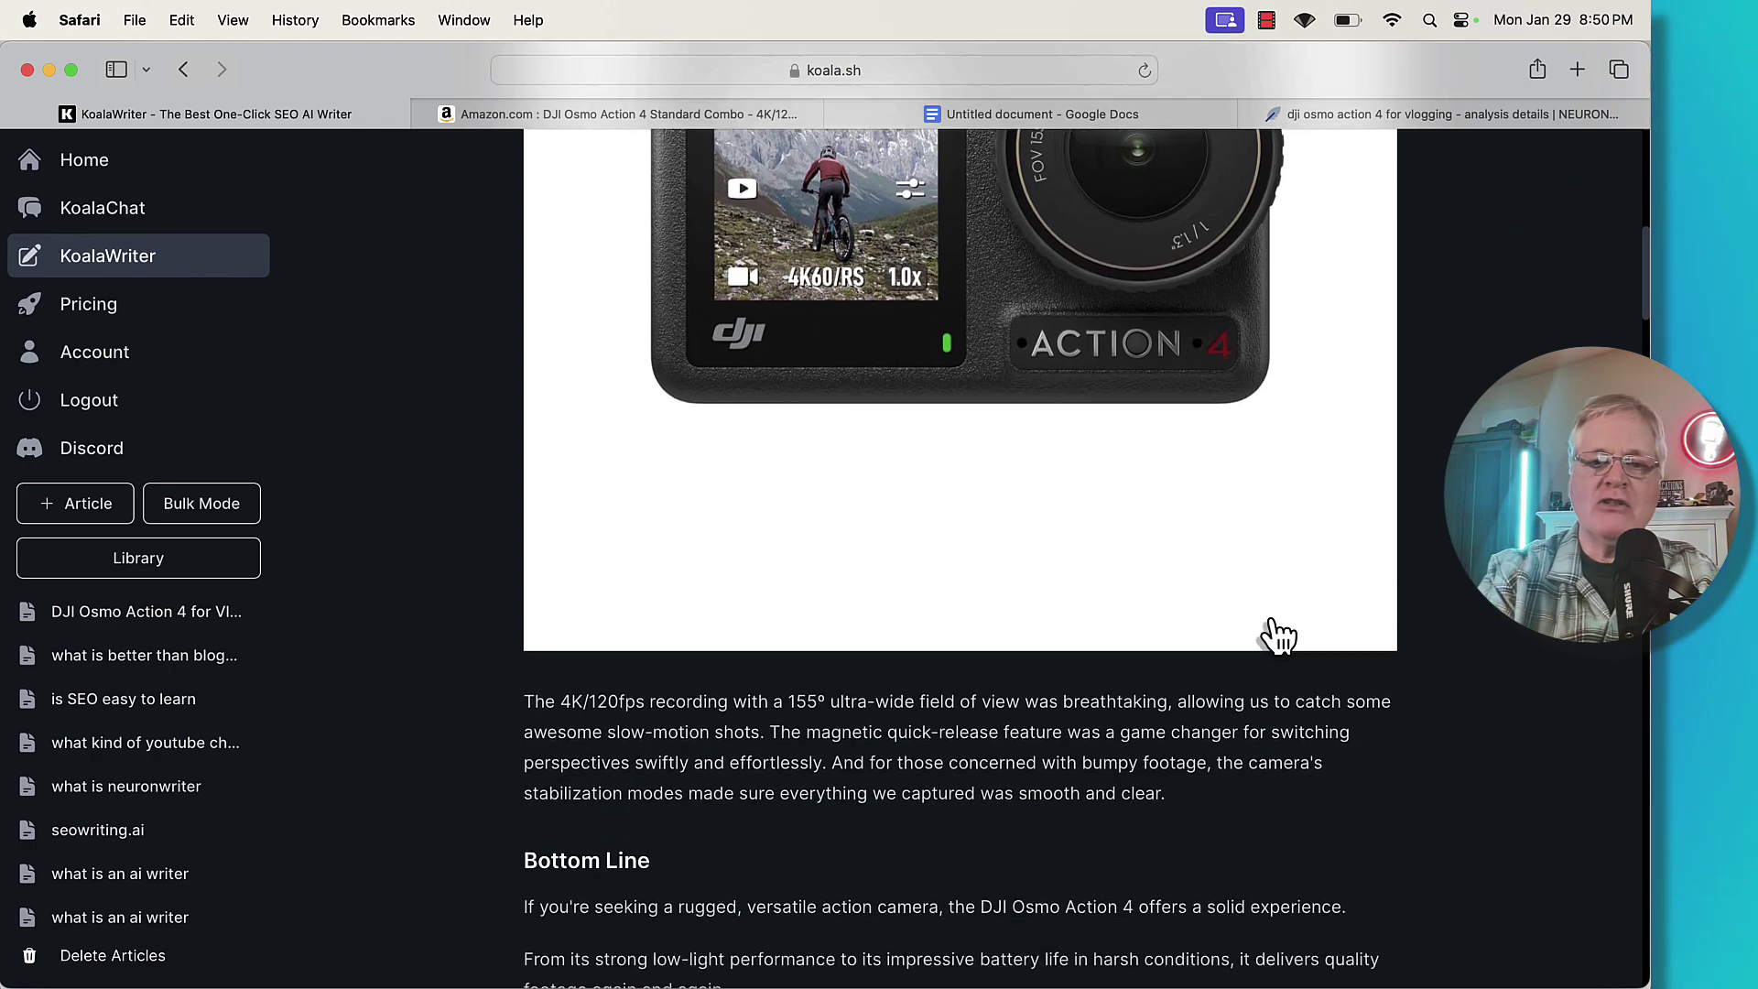
pyautogui.scroll(-10, 1277, 636)
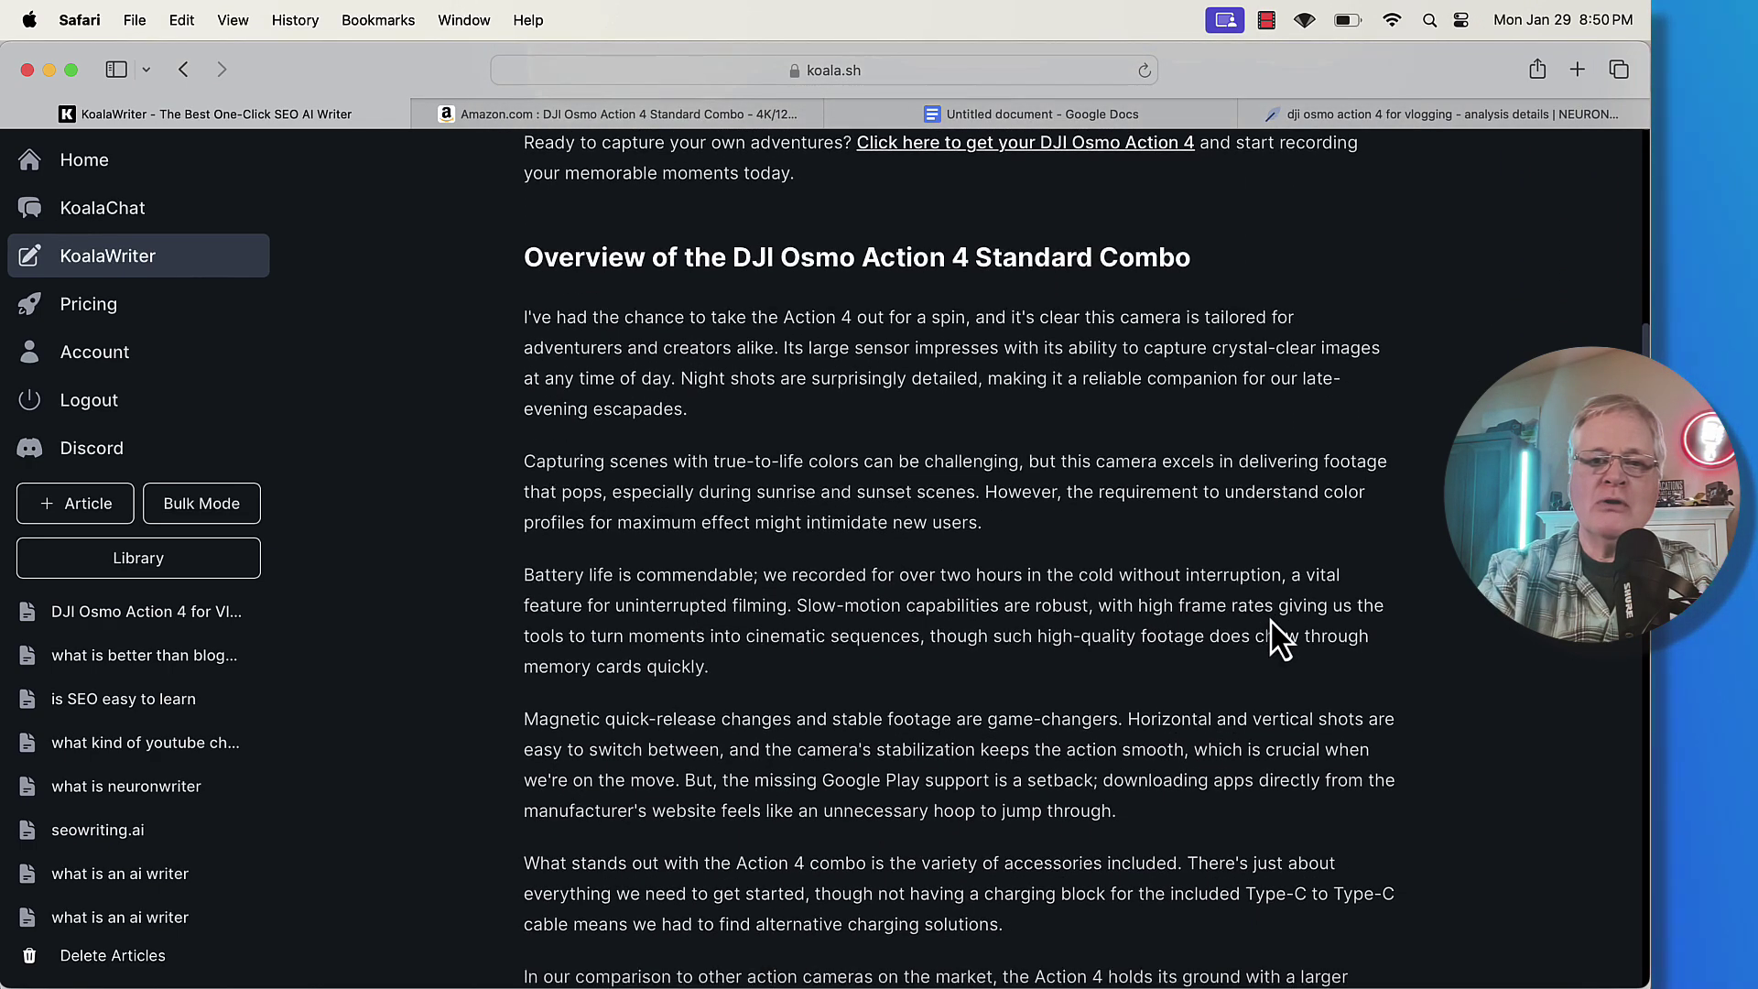
pyautogui.scroll(-10, 1277, 636)
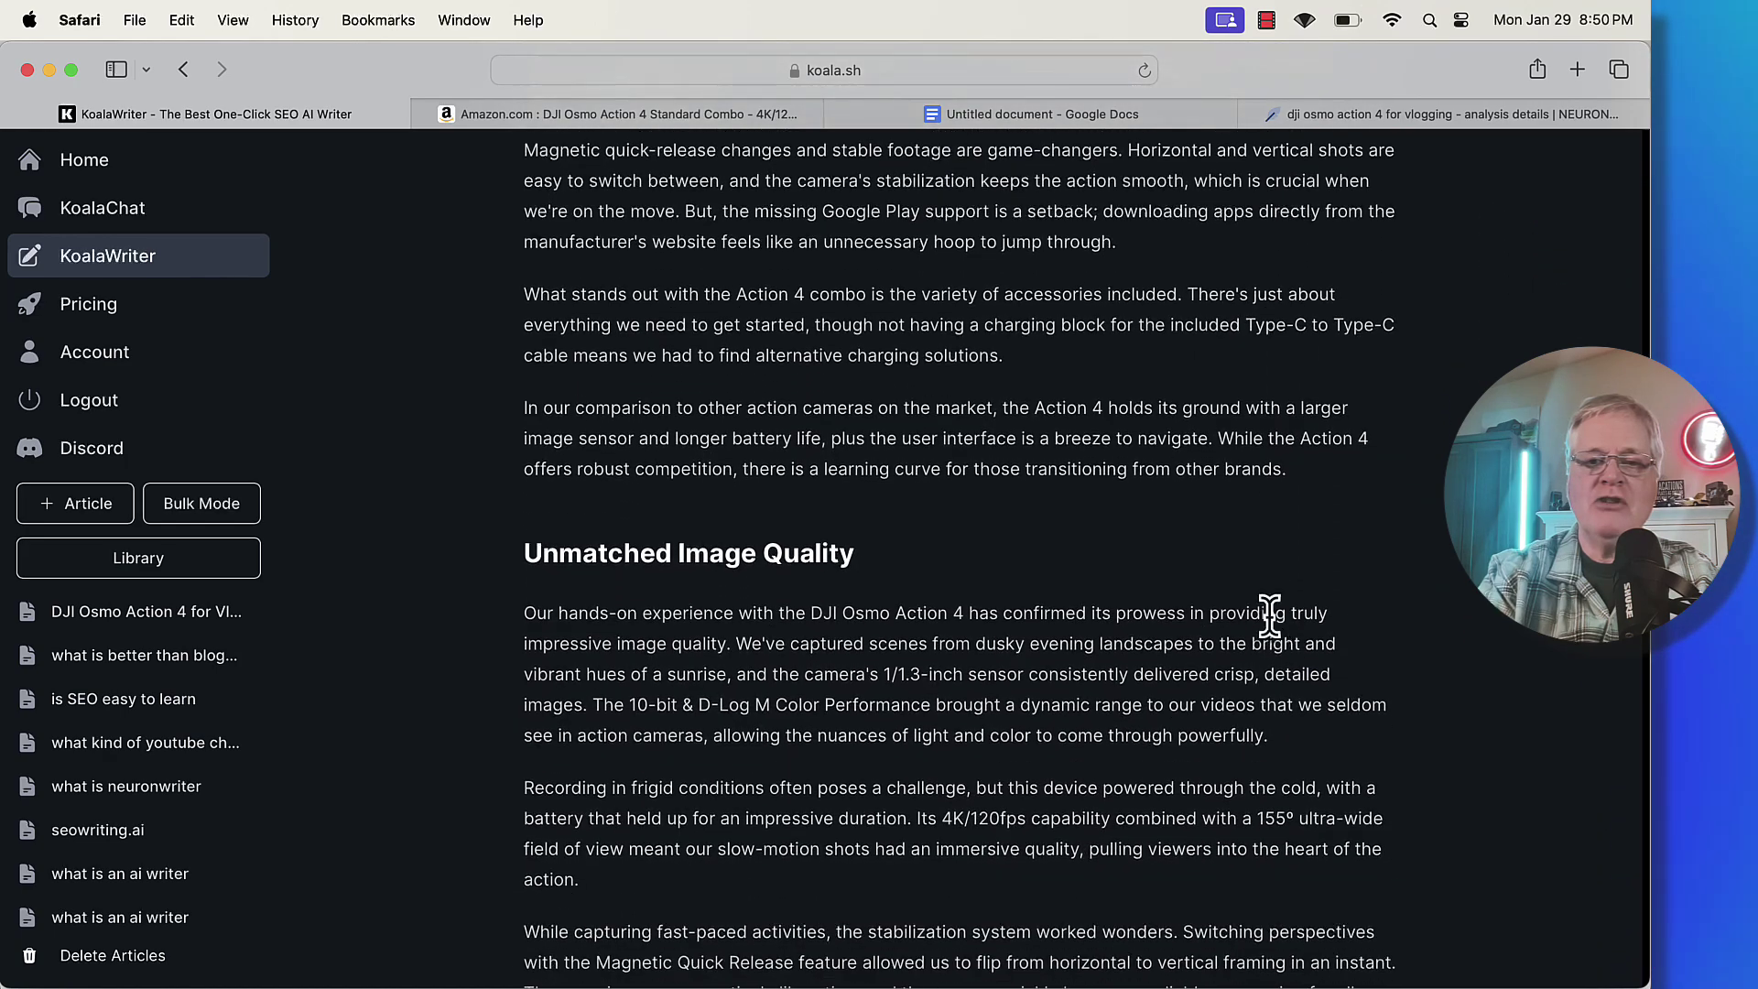
pyautogui.scroll(-2, 1278, 637)
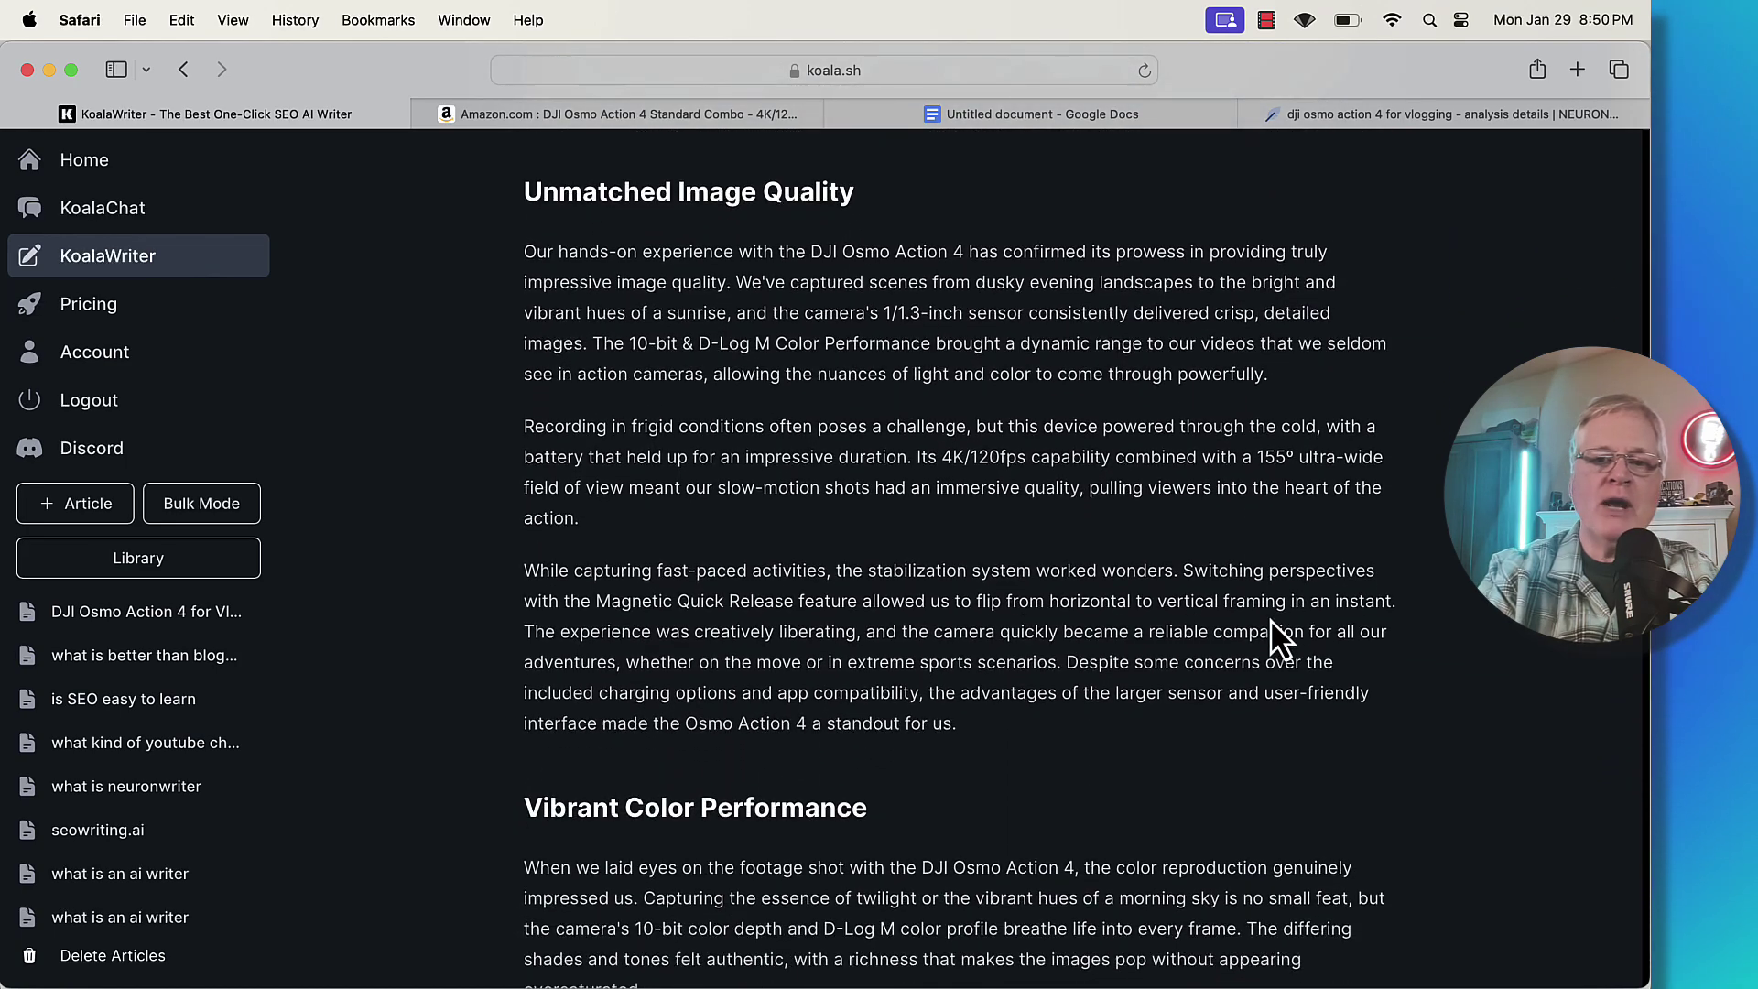
pyautogui.scroll(-10, 1269, 614)
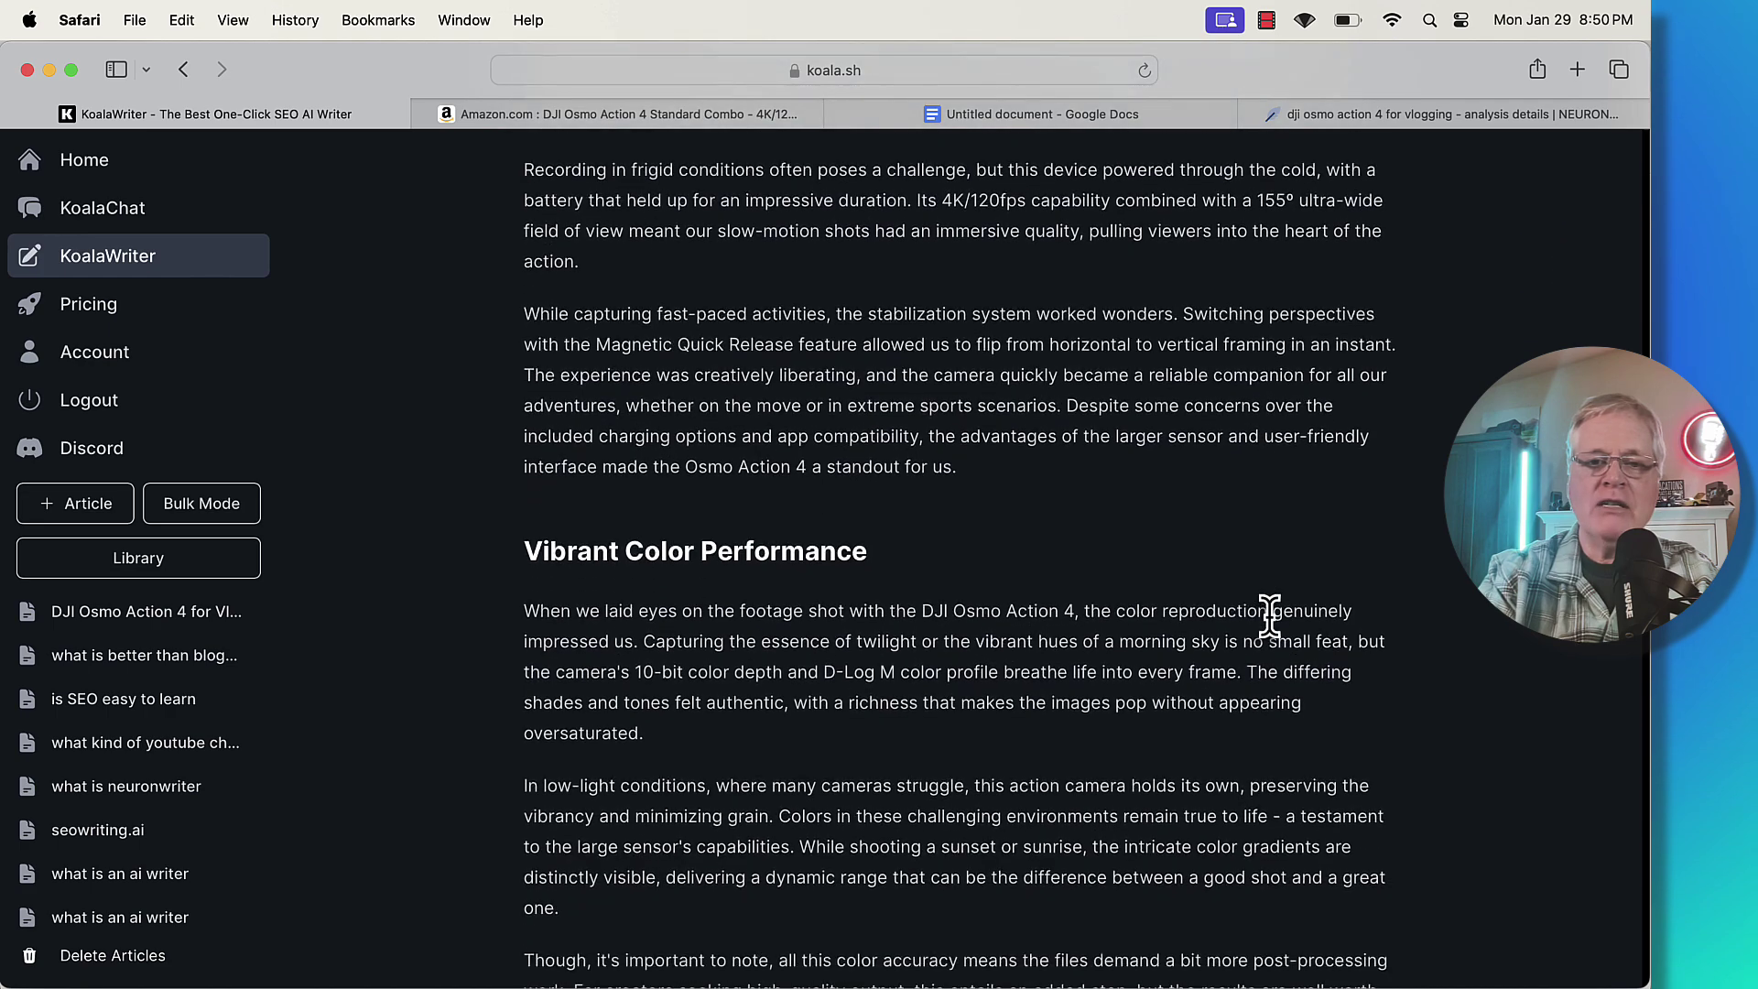
pyautogui.scroll(-2, 1277, 637)
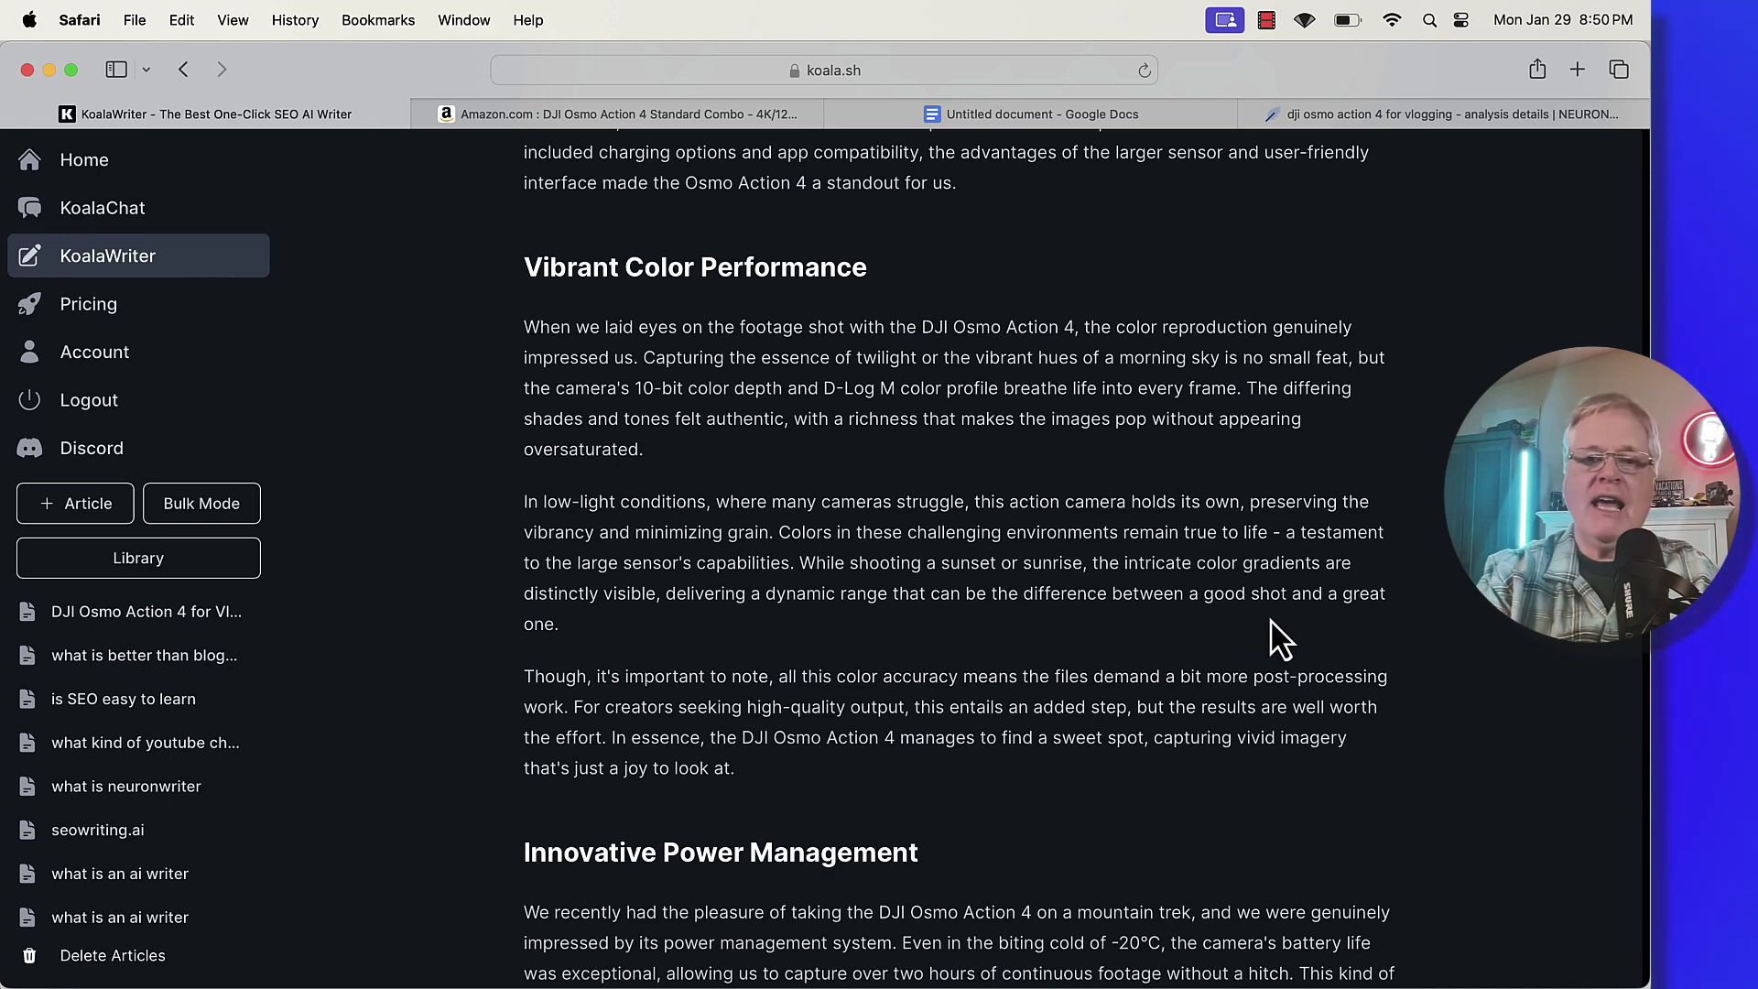
pyautogui.scroll(-2, 1279, 638)
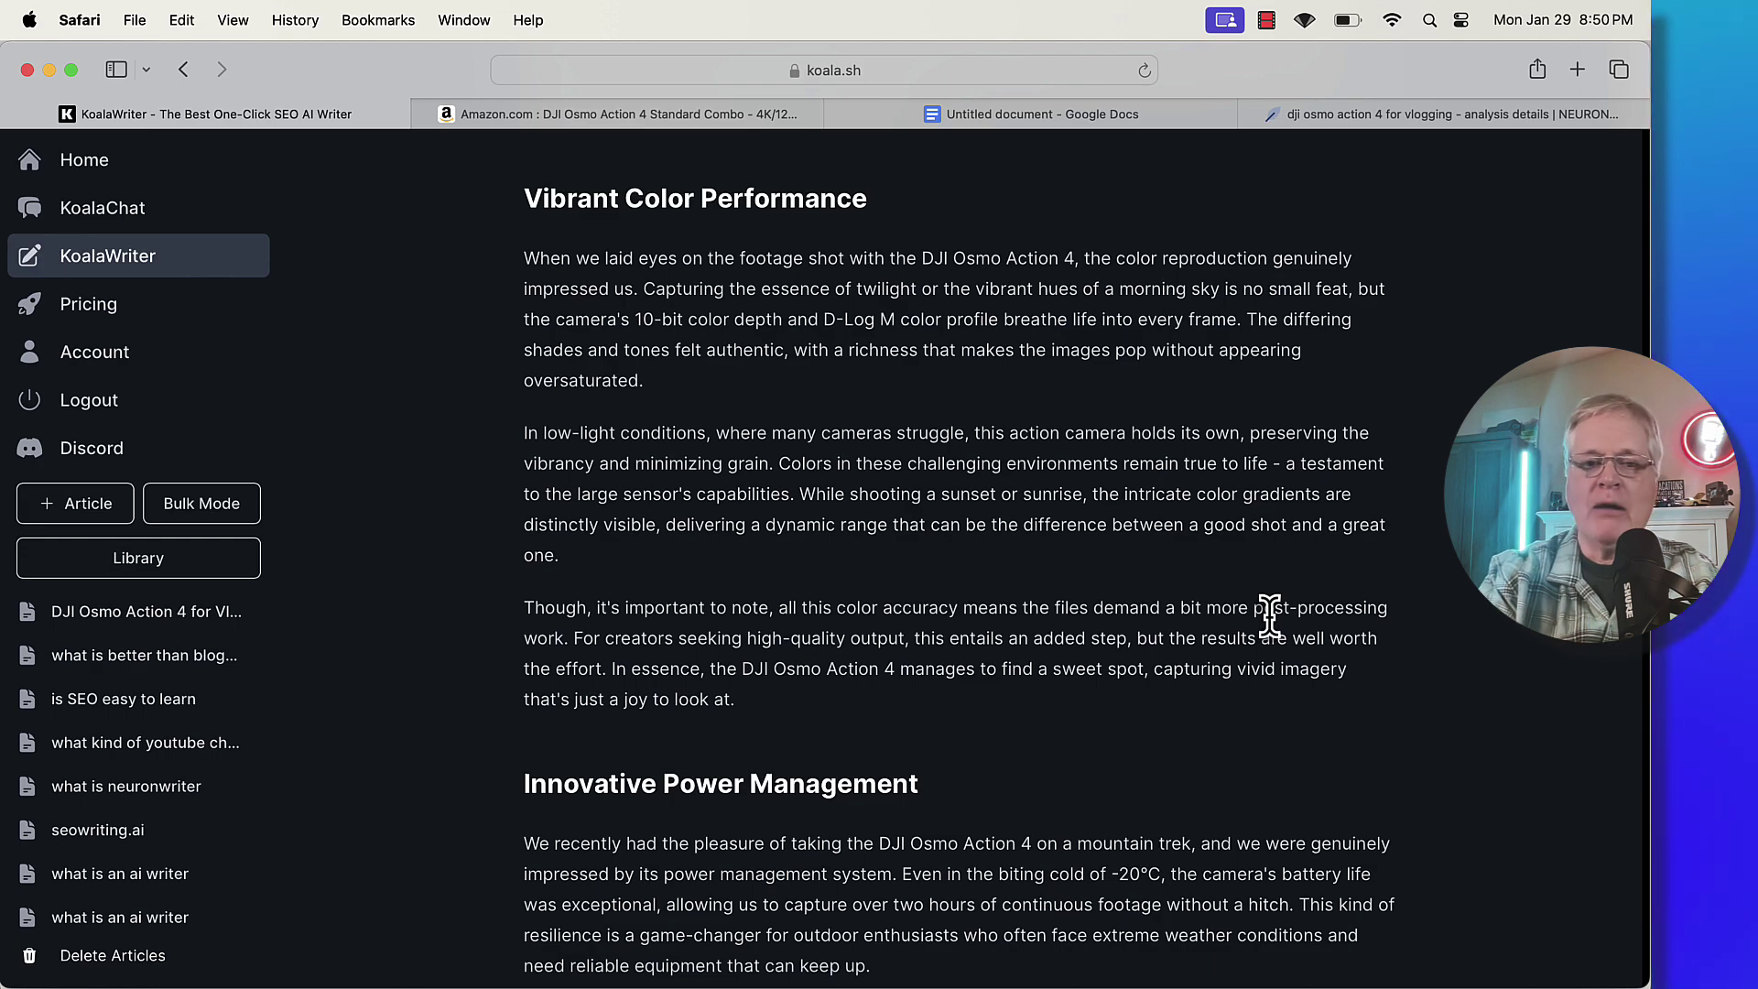
pyautogui.scroll(-6, 1273, 623)
pyautogui.scroll(-5, 1279, 639)
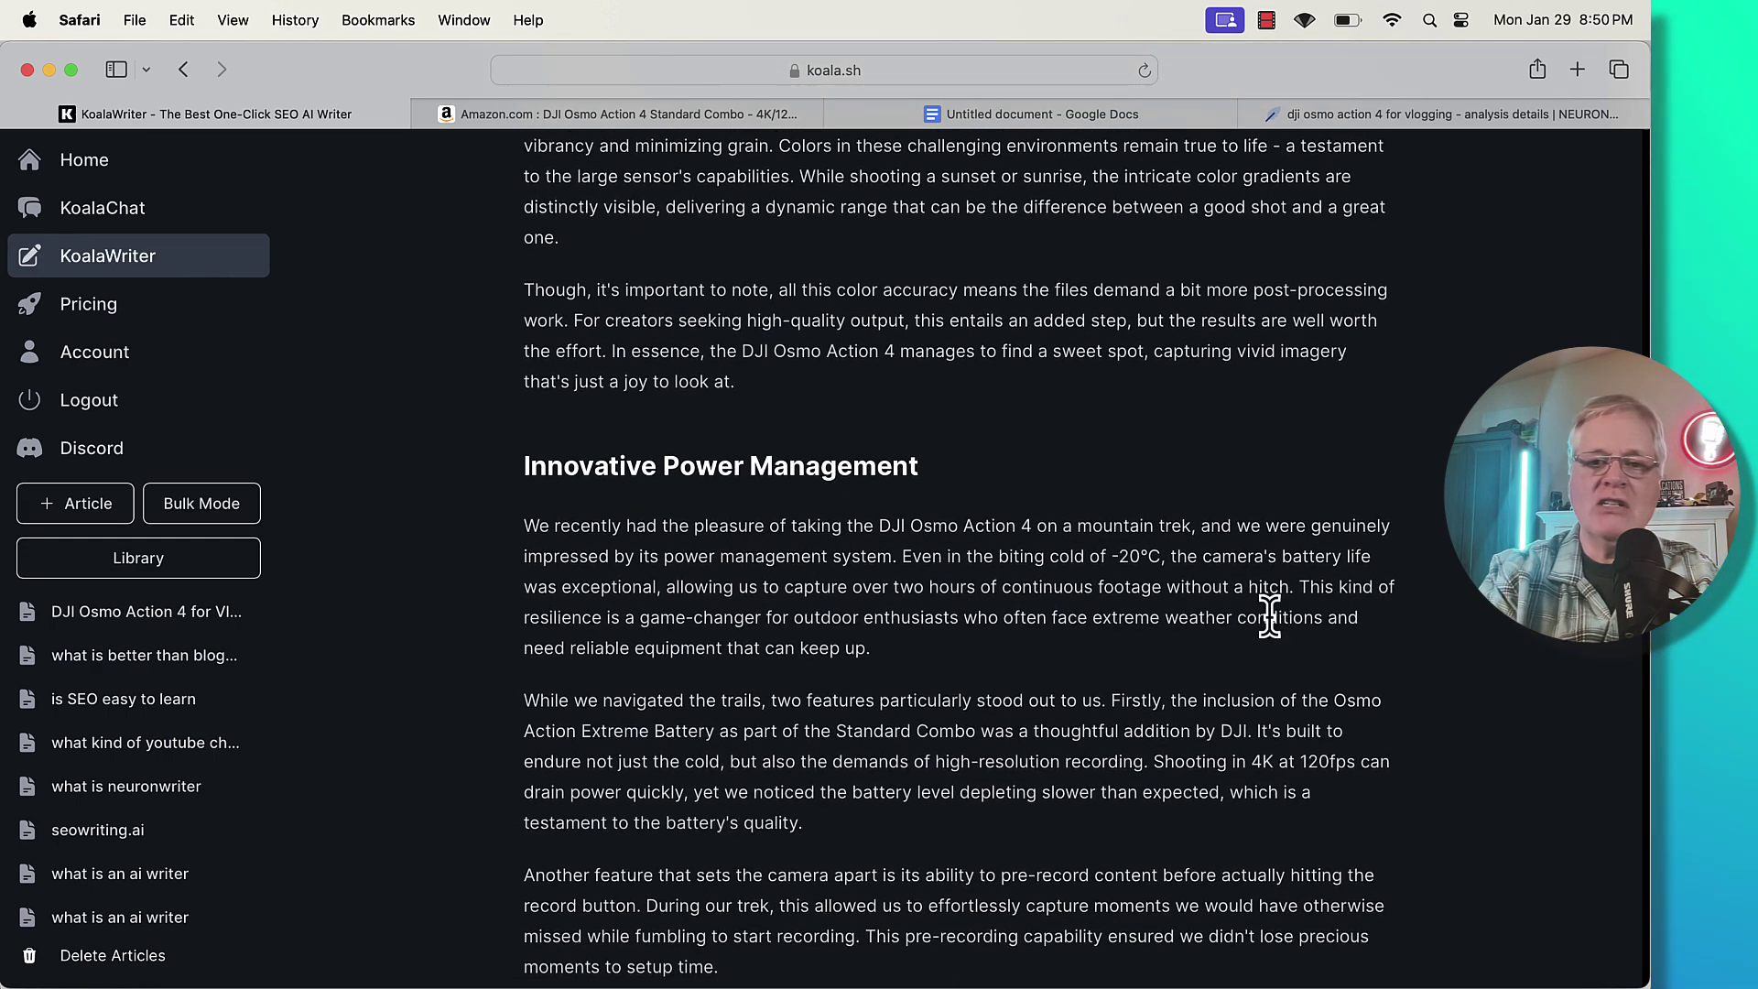
pyautogui.scroll(-6, 1269, 615)
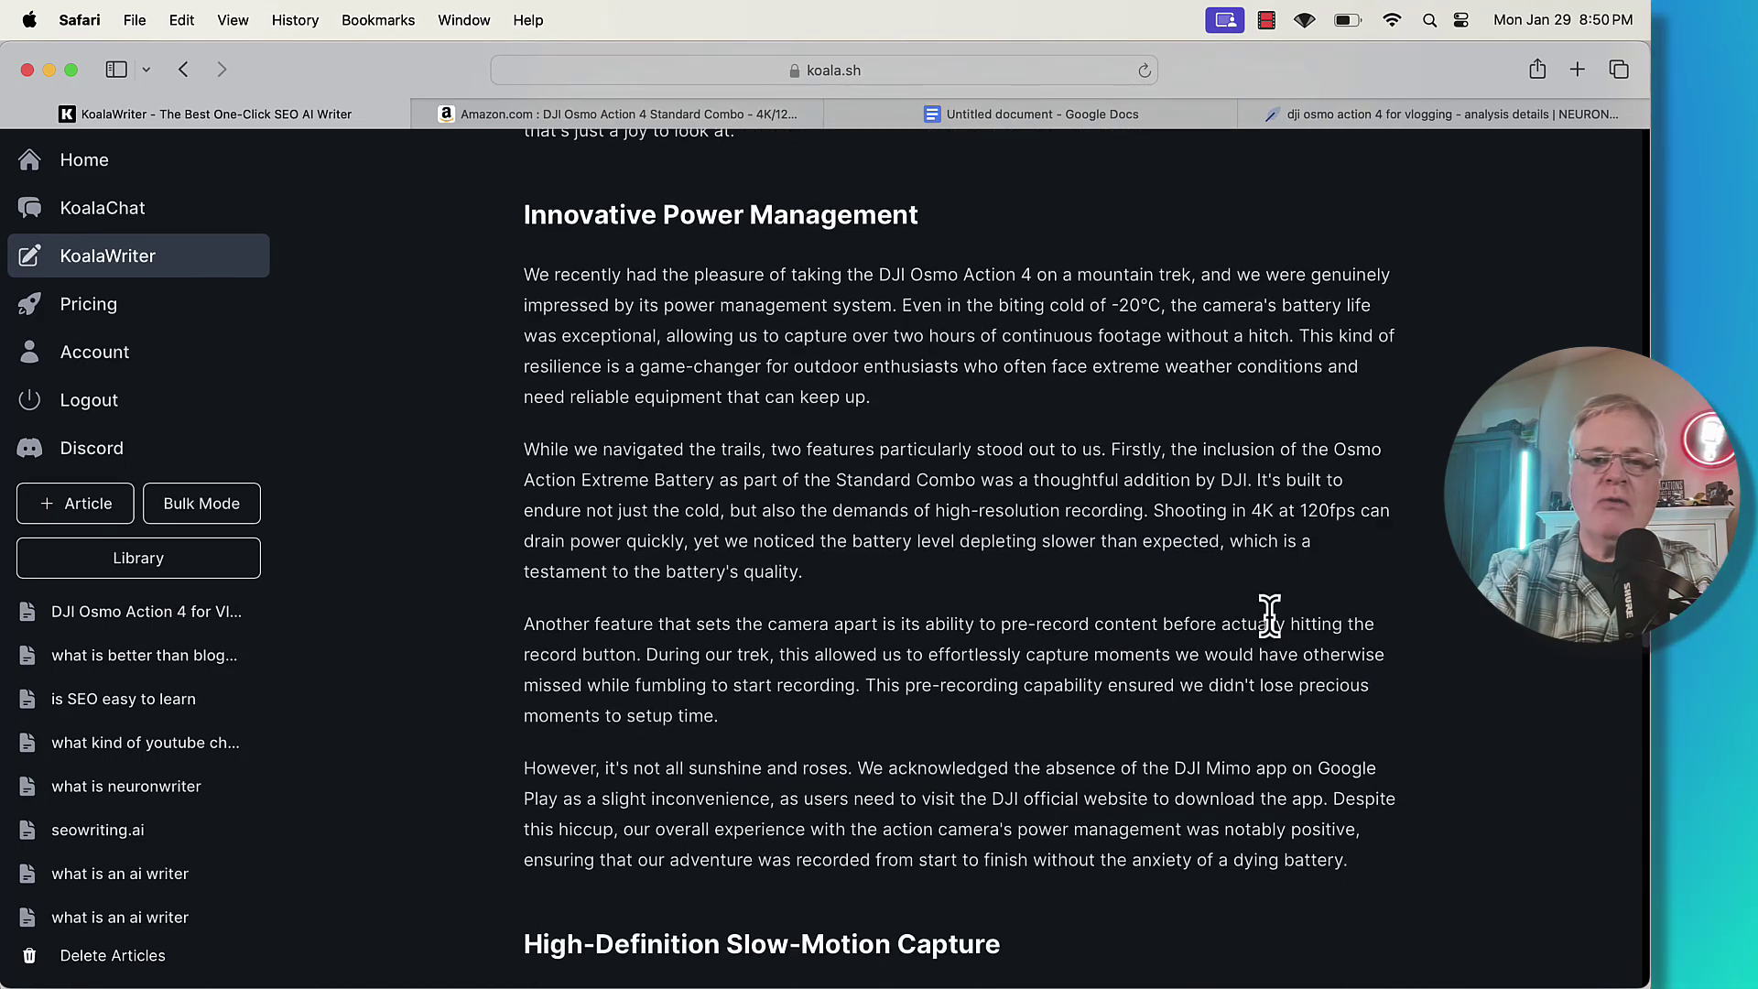
pyautogui.scroll(-5, 1269, 615)
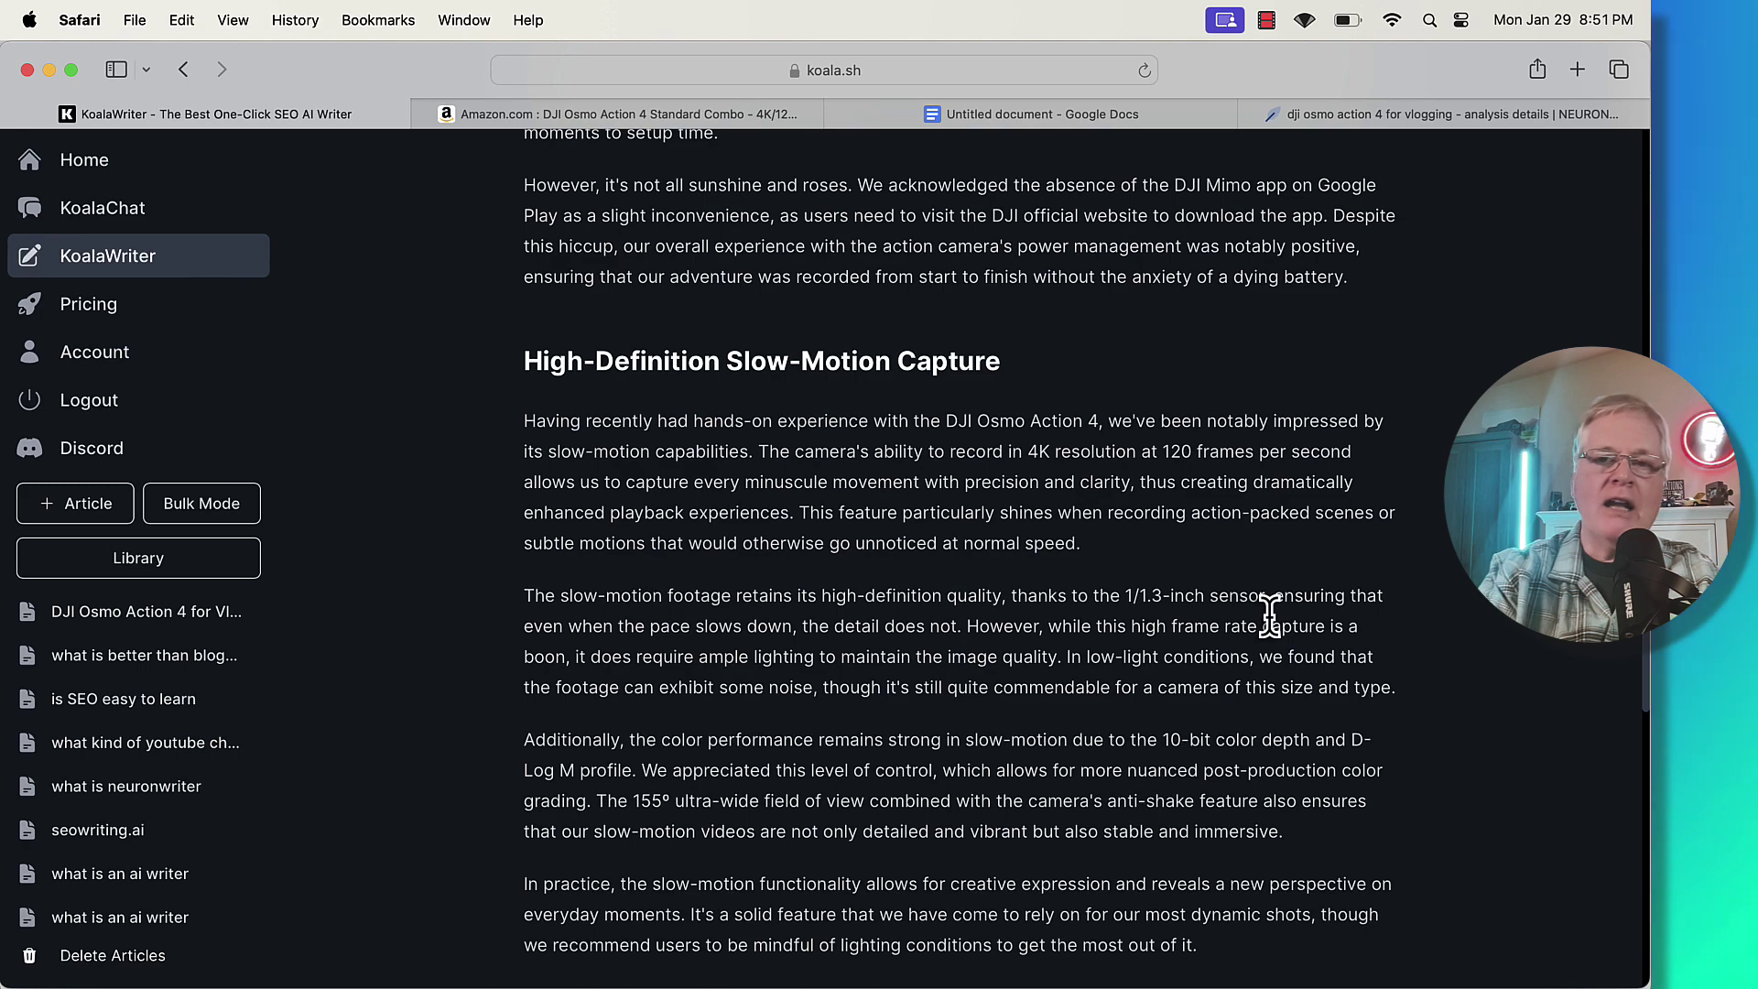
pyautogui.scroll(-3, 1269, 615)
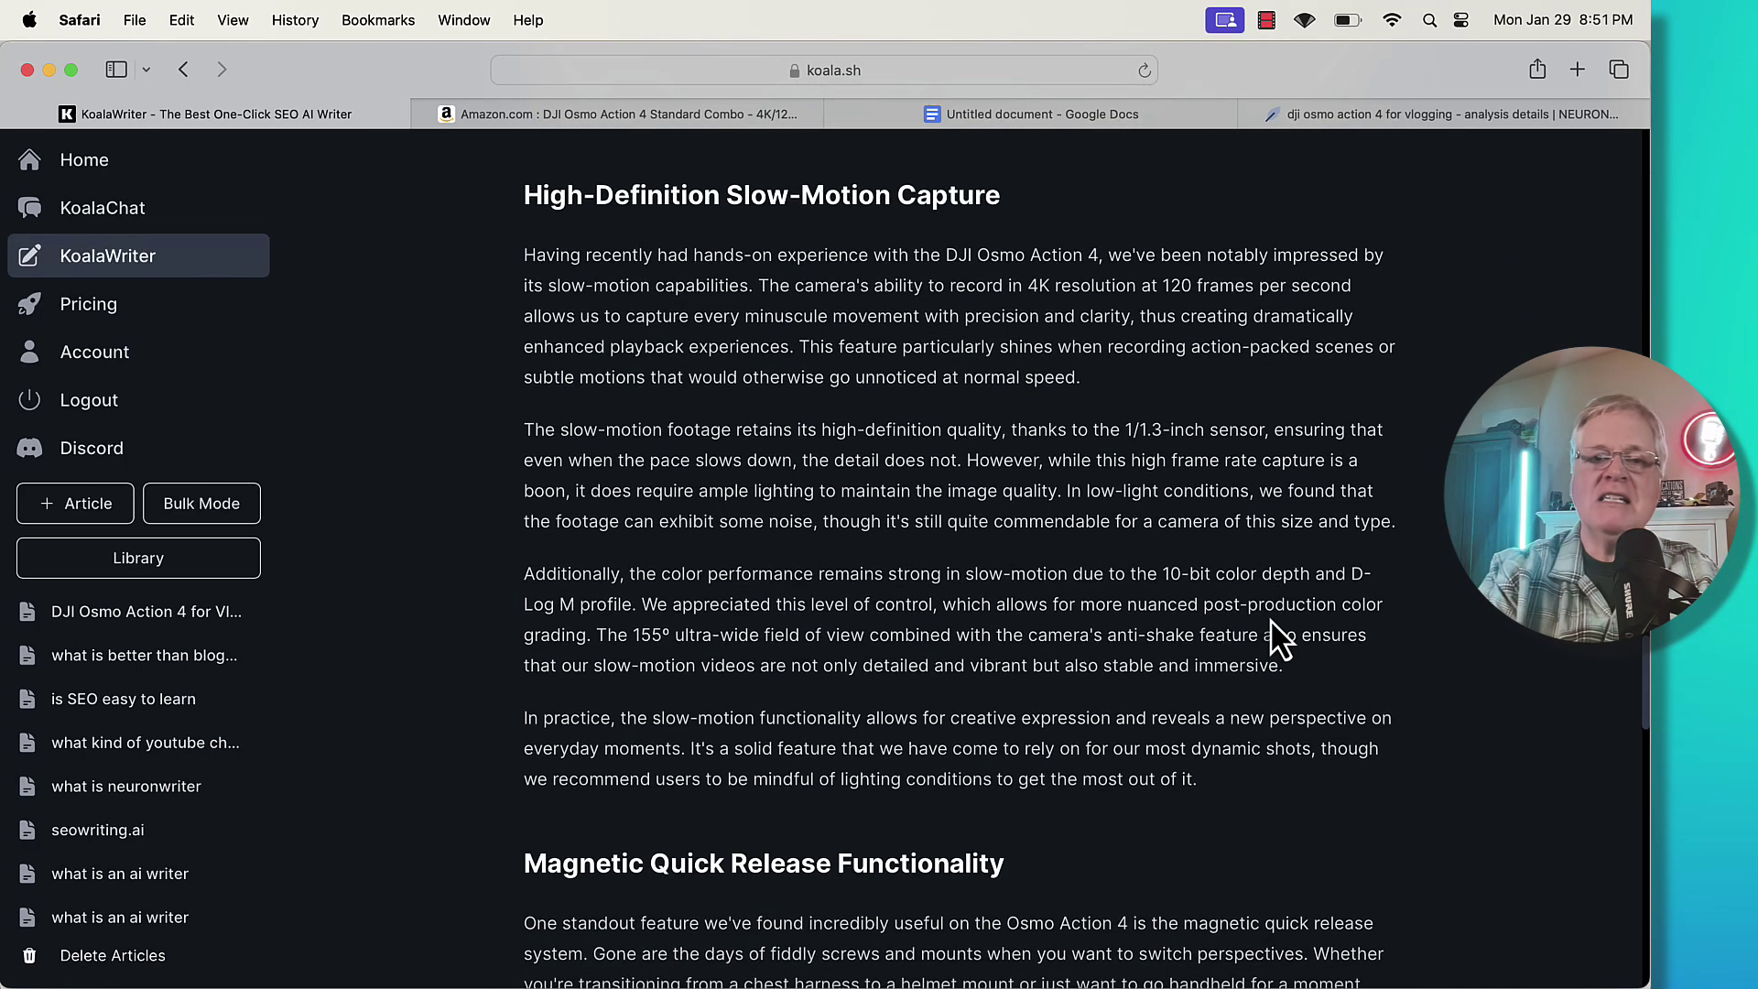
pyautogui.scroll(-3, 1269, 618)
pyautogui.scroll(-3, 1269, 615)
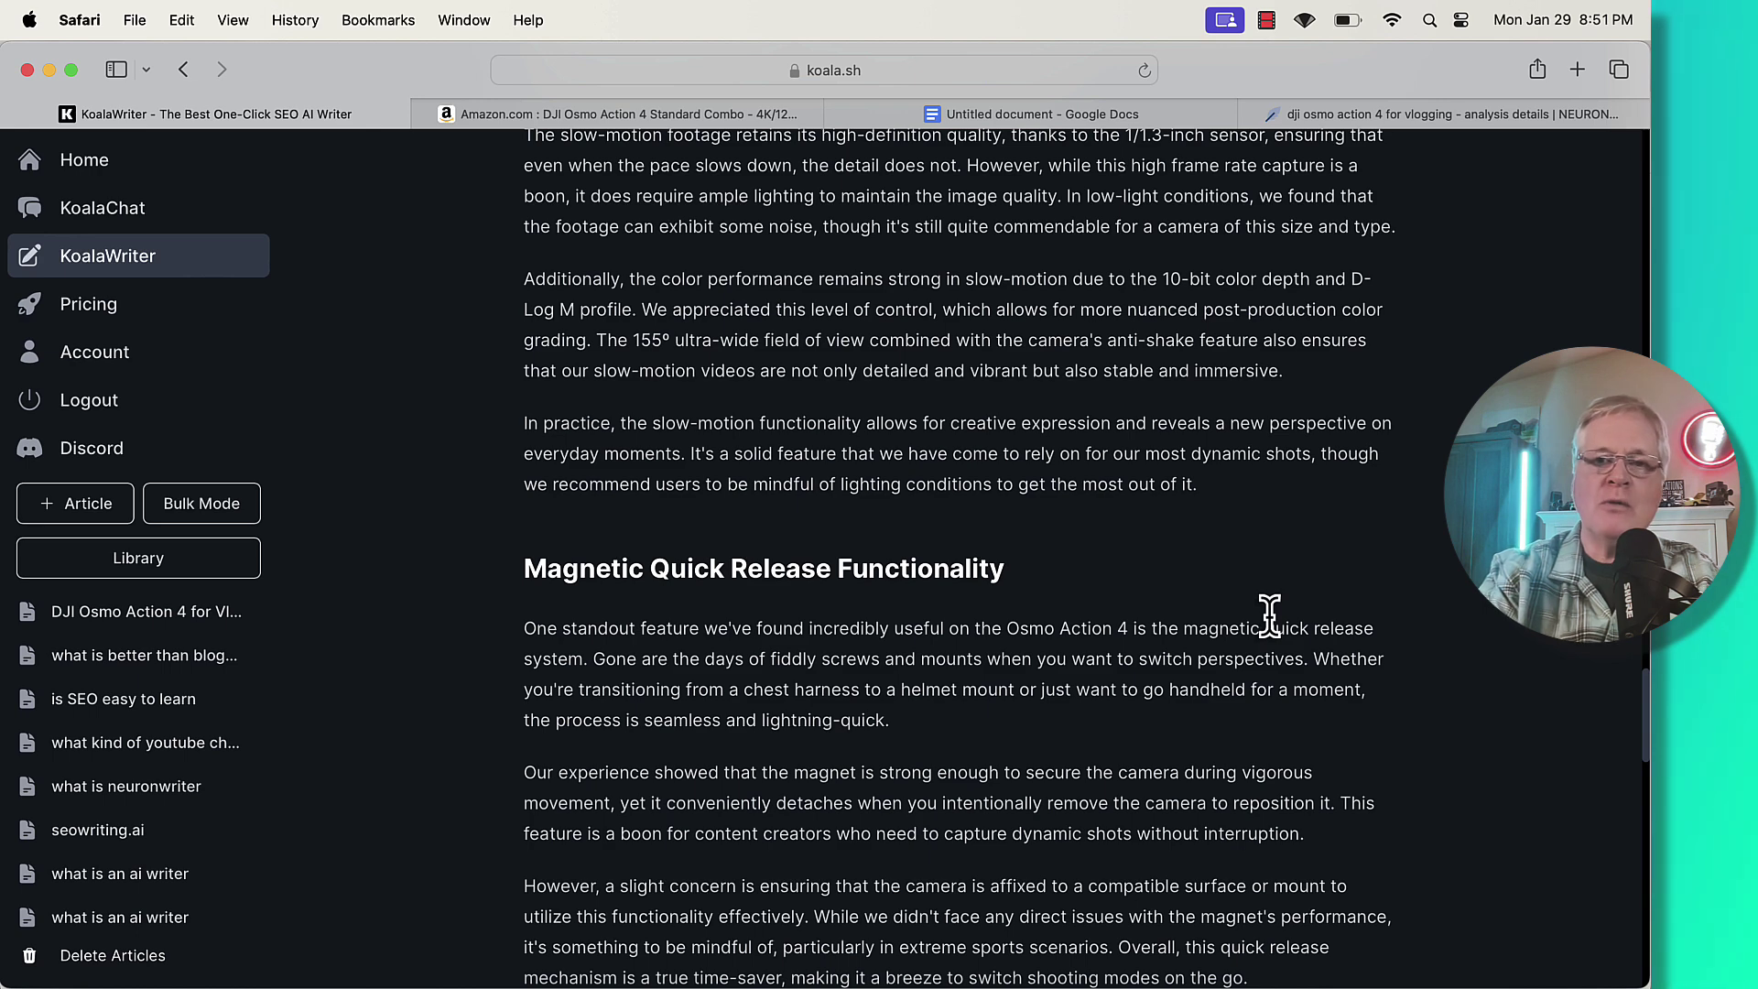
pyautogui.scroll(-10, 1269, 616)
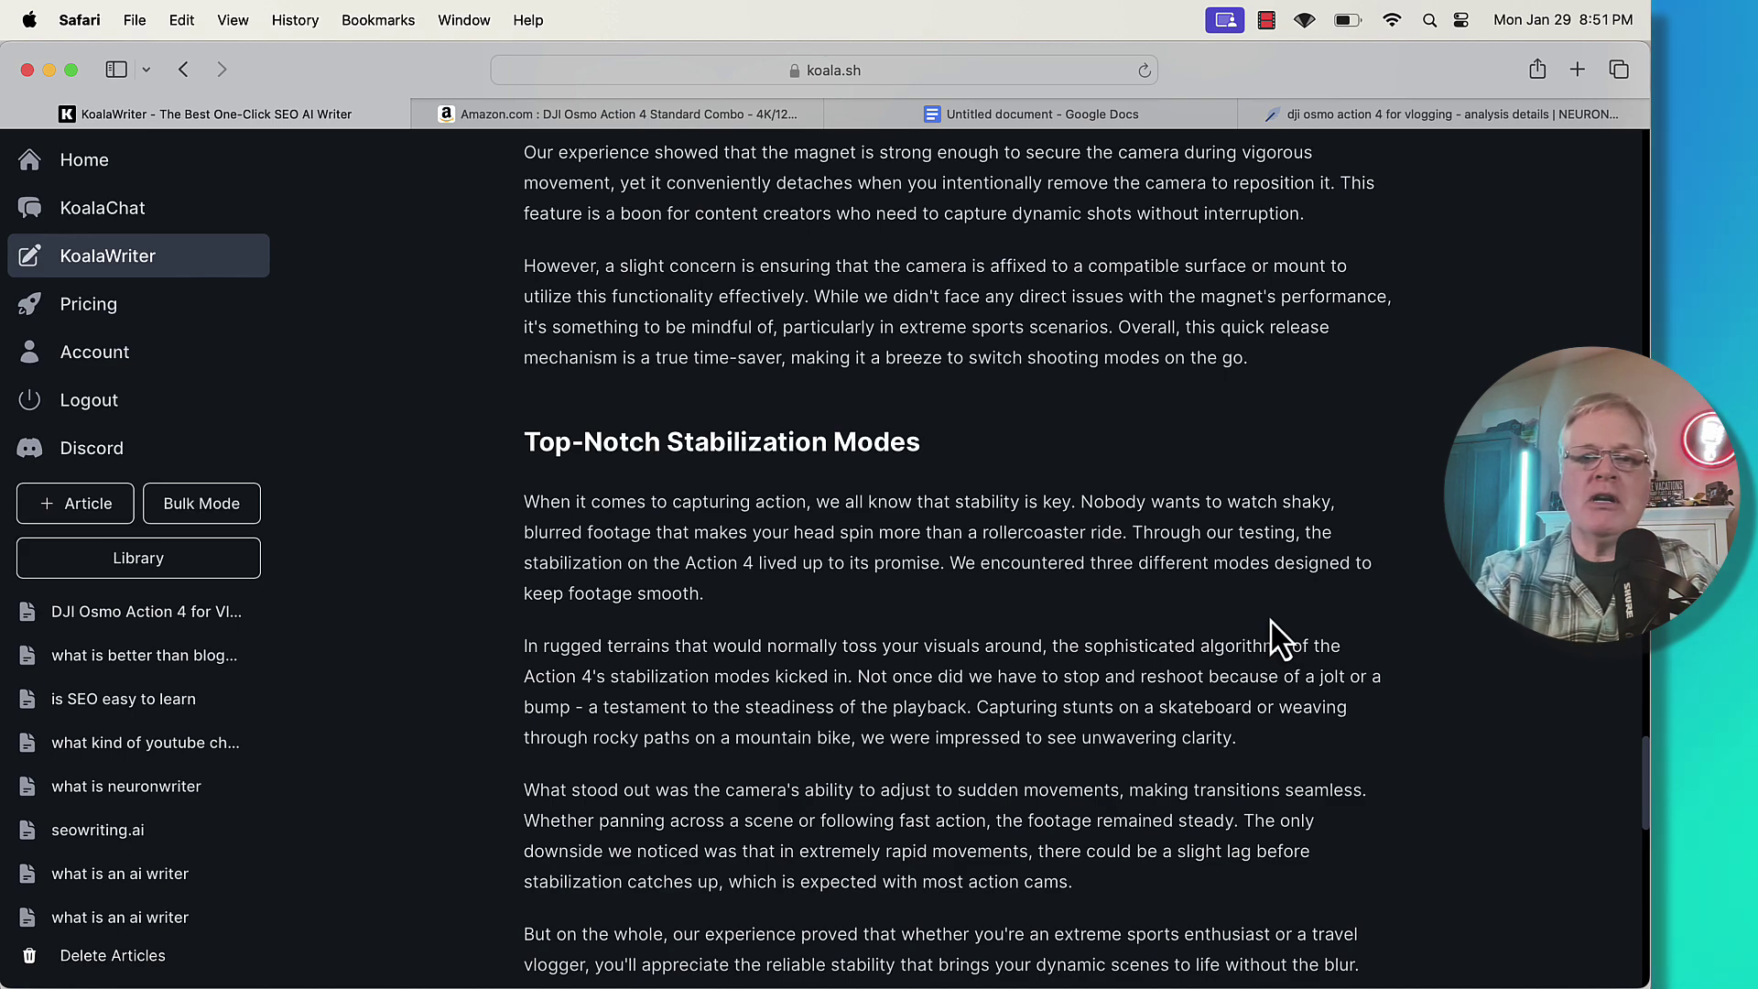
pyautogui.scroll(-3, 1271, 631)
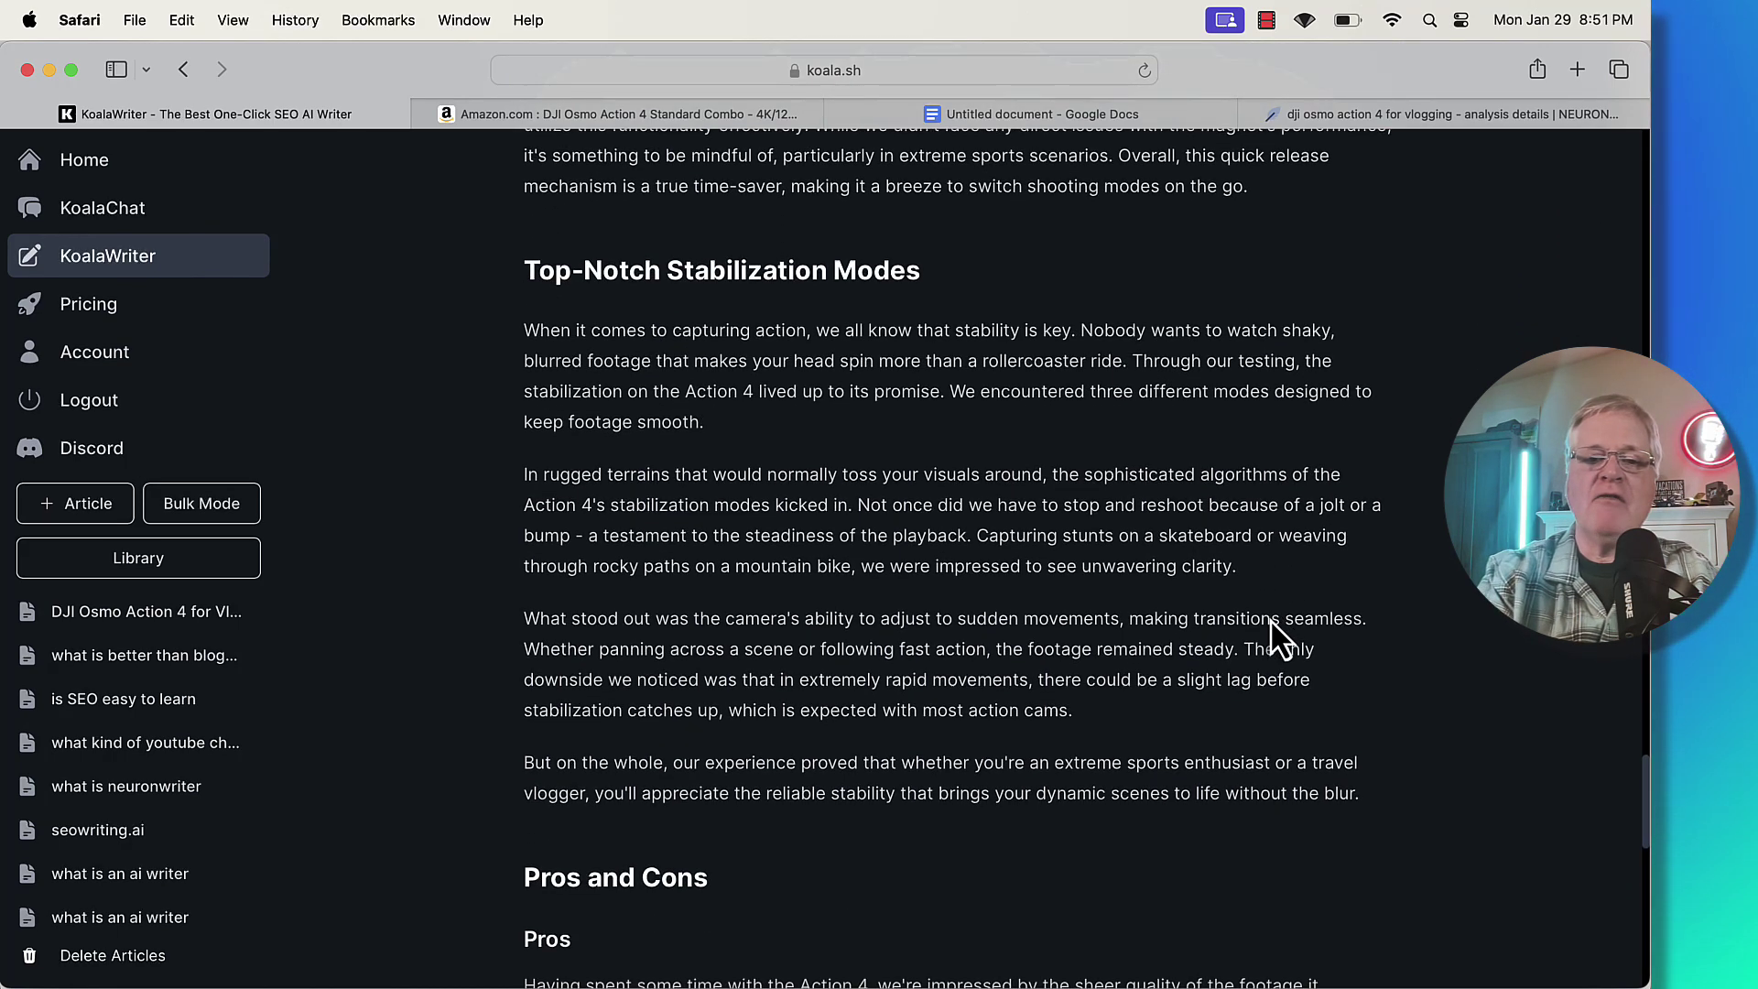
pyautogui.scroll(-5, 1271, 623)
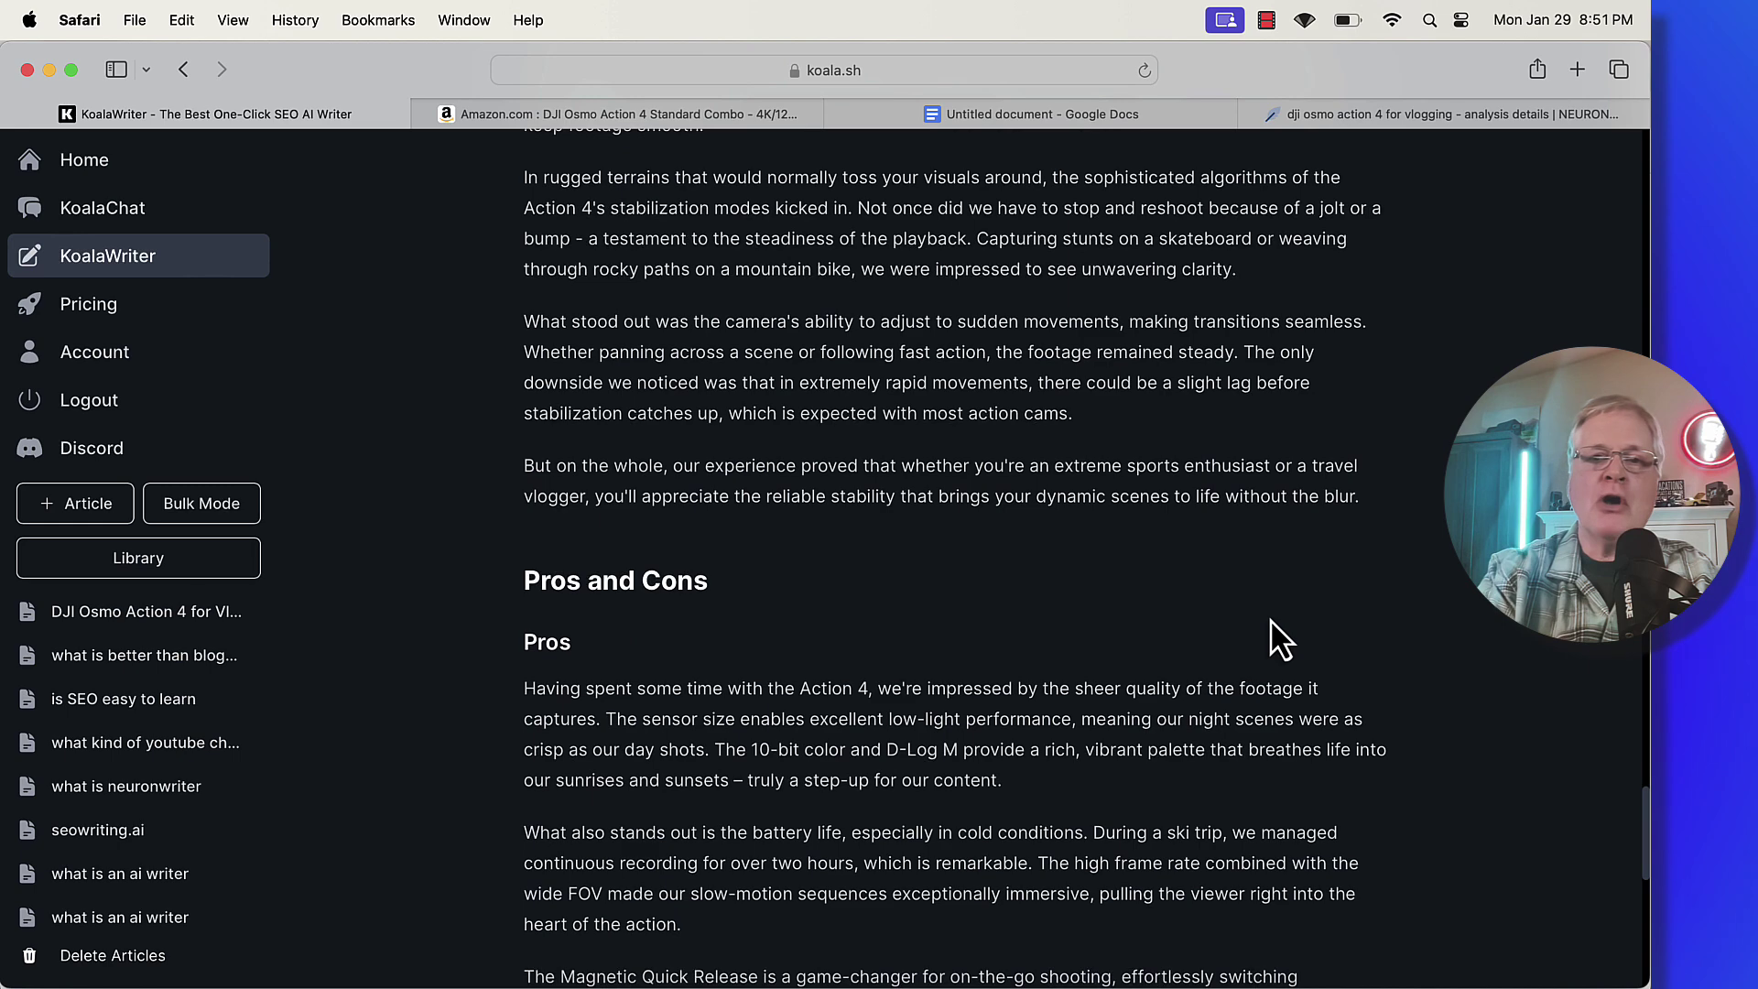